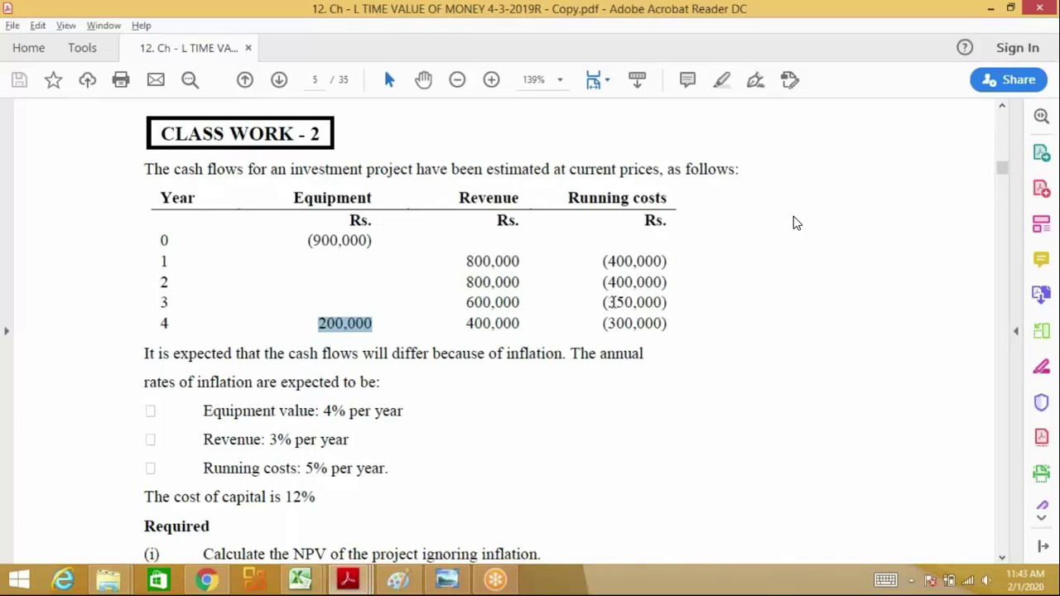
- Examine the Class Work 2 equipment and revenue cash flows, the annual inflation rates and the cost of capital
left_click_drag(464, 261, 522, 262)
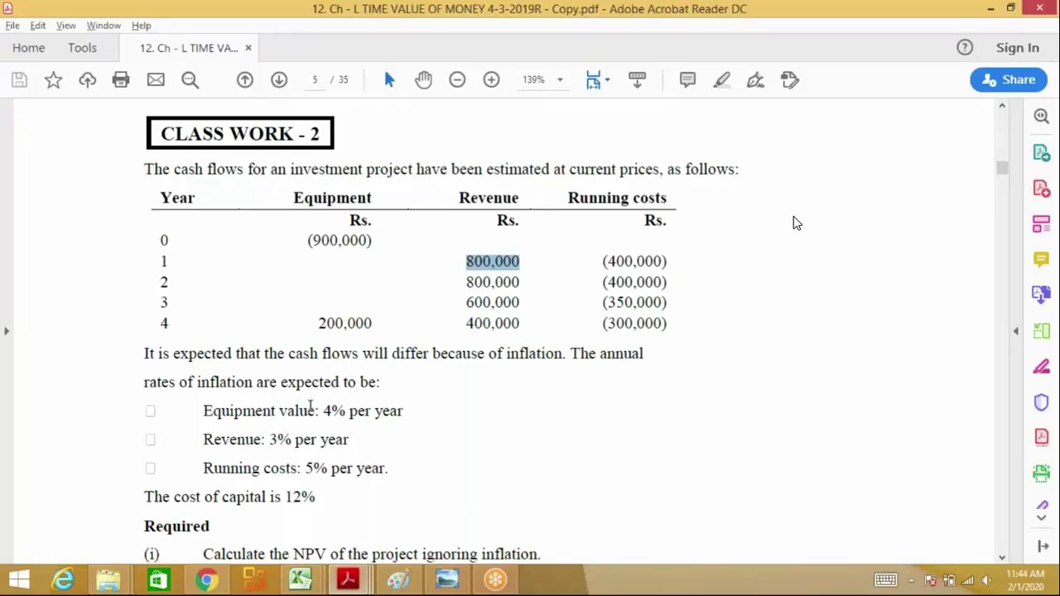
left_click_drag(322, 412, 404, 411)
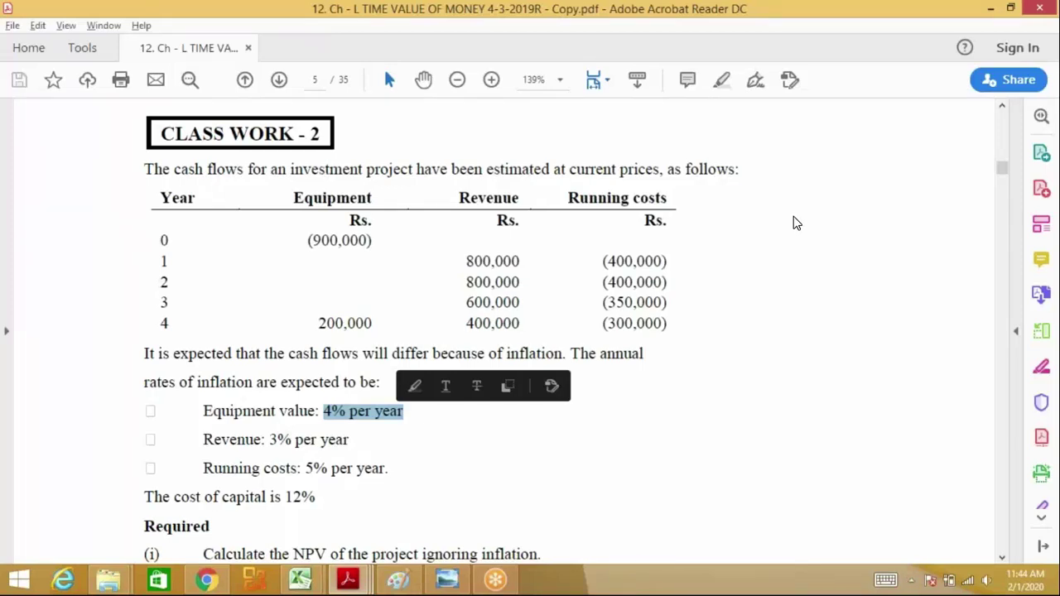
left_click_drag(318, 323, 377, 322)
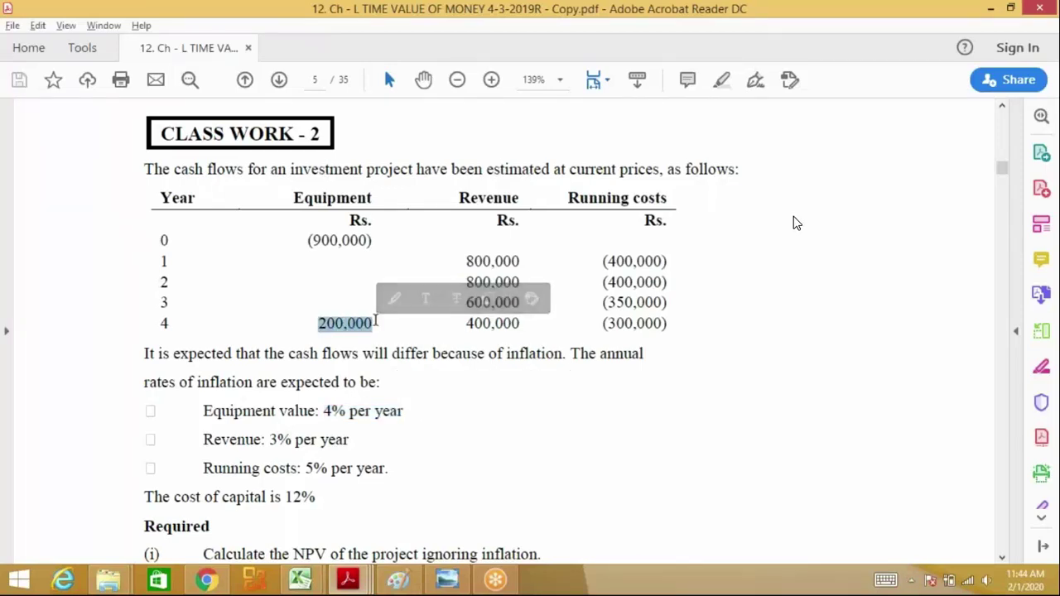
left_click_drag(305, 241, 378, 237)
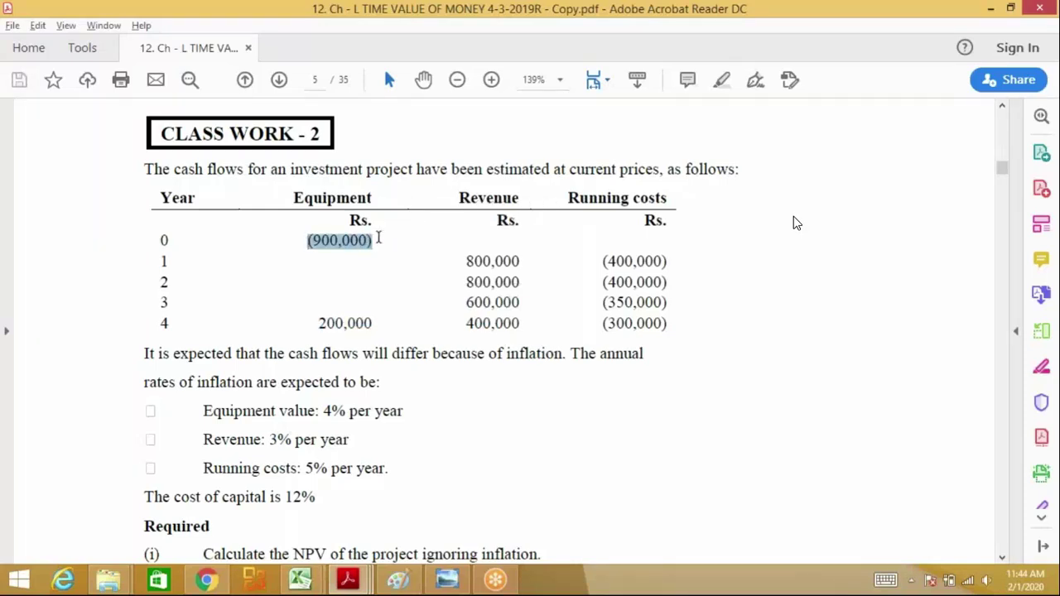
left_click_drag(317, 323, 378, 323)
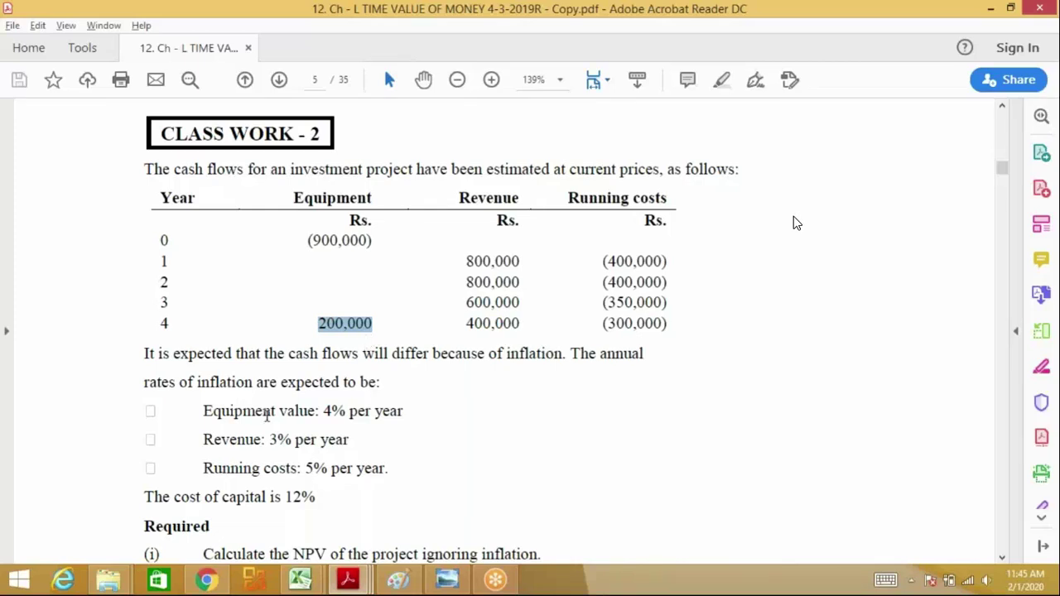
left_click_drag(270, 441, 353, 441)
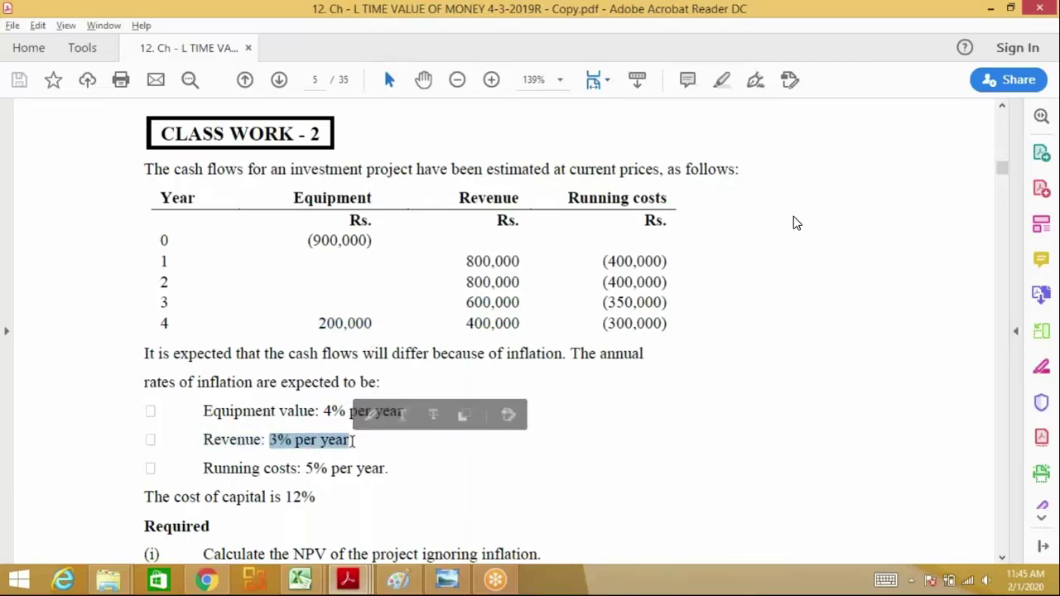
left_click_drag(282, 497, 318, 498)
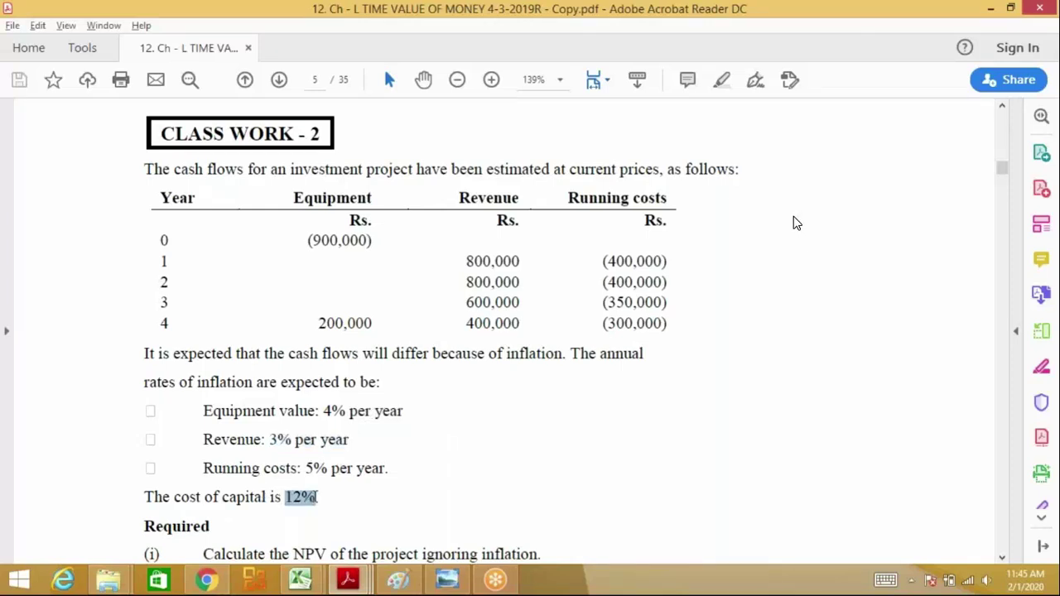
- Read the Class Work 2 requirements on NPV with and without inflation, and review the cost of capital and cash flow table
left_click(459, 523)
scroll(458, 522, "down", 1)
scroll(315, 541, "down", 1)
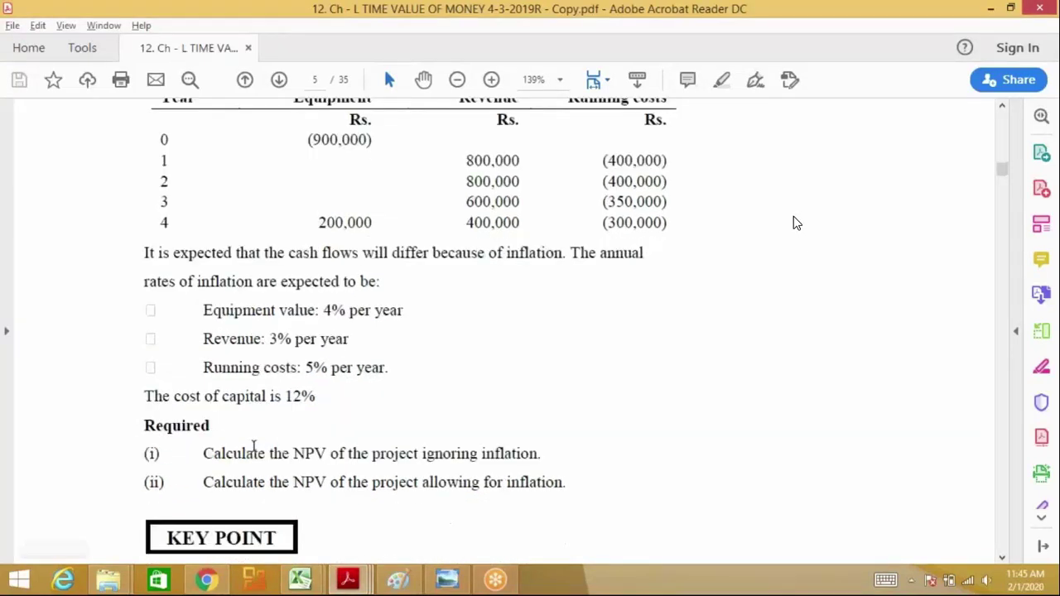
left_click_drag(203, 454, 530, 455)
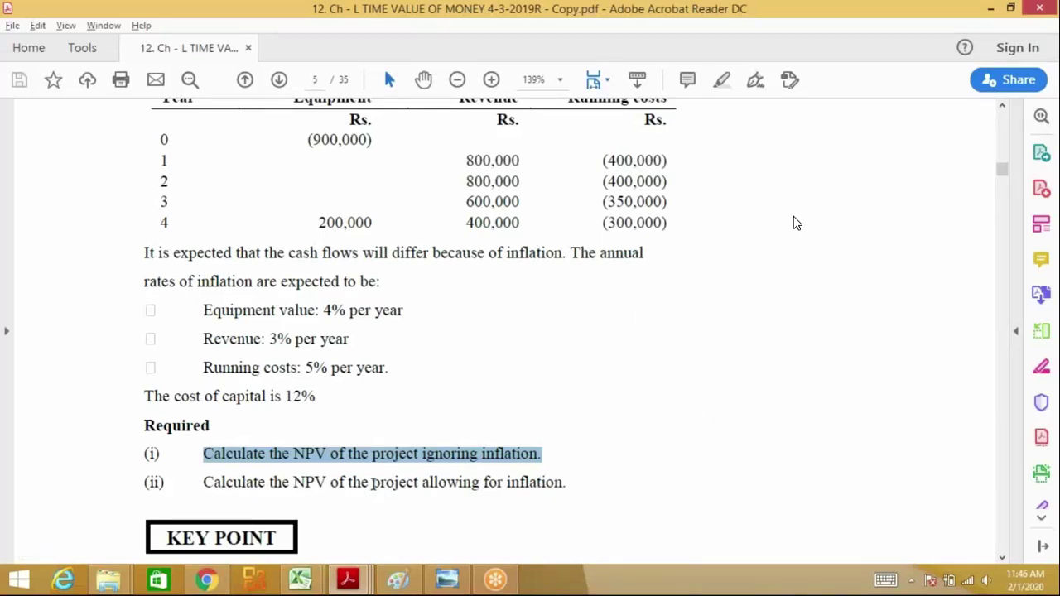
left_click_drag(317, 395, 285, 396)
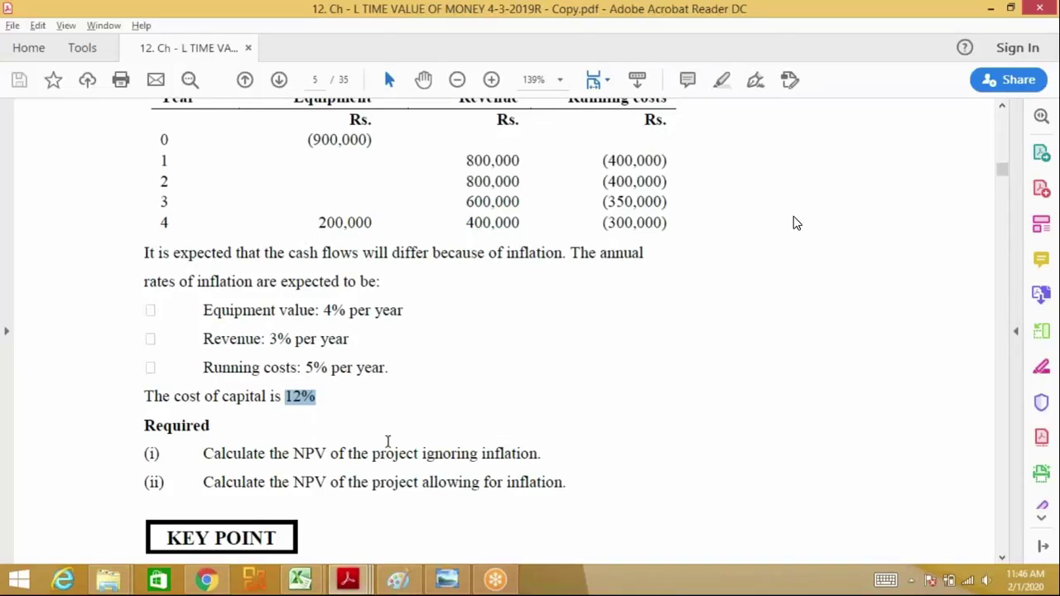
key("Right")
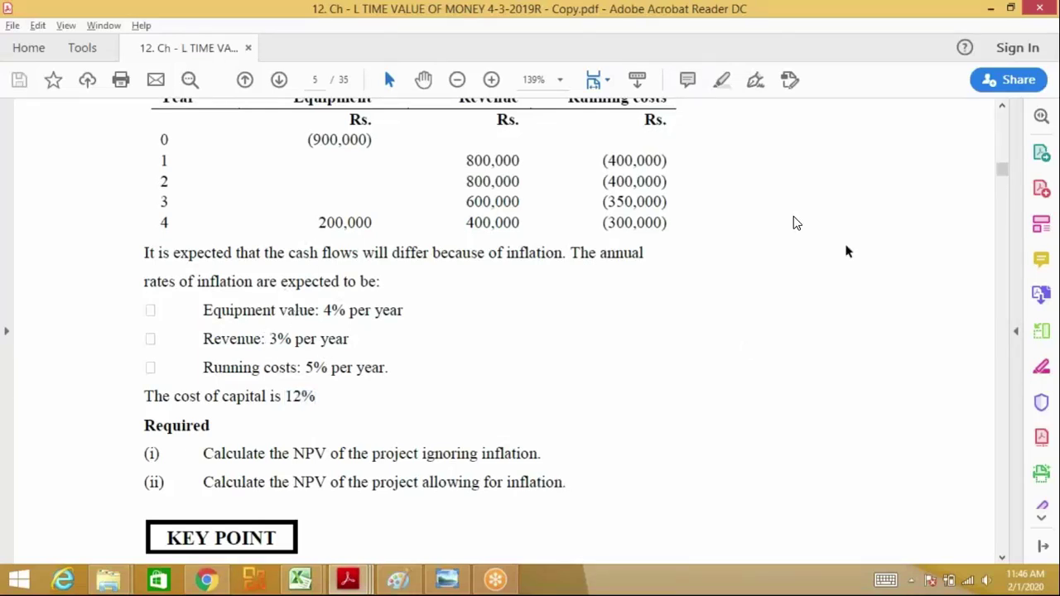
scroll(846, 251, "up", 3)
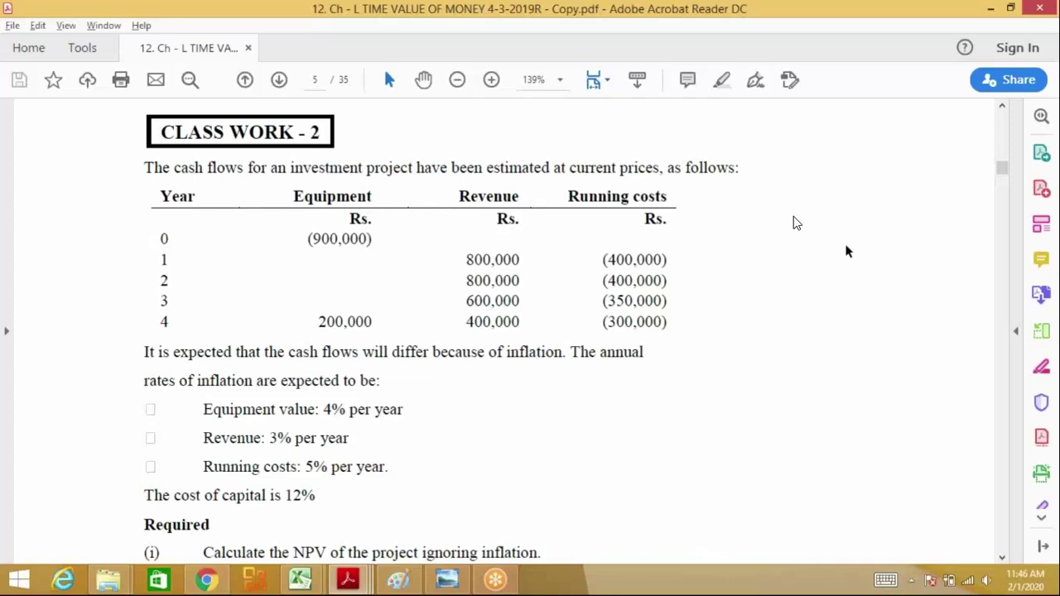
scroll(846, 251, "down", 1)
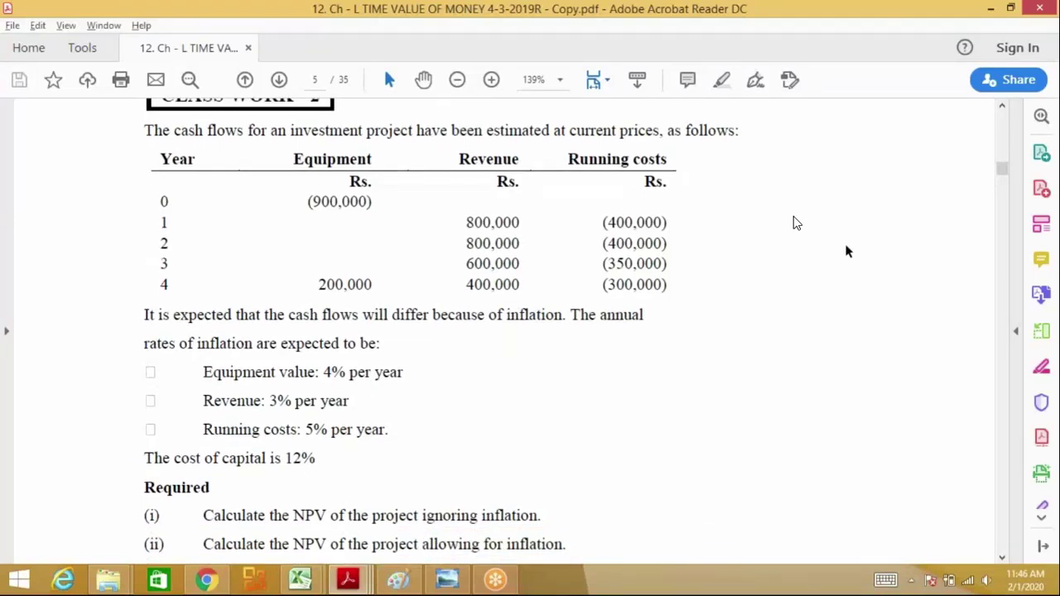
- Switch to the Excel workbook and enter the heading CW 2(b) in A1193
key("alt+Tab")
type("CW 2(b)")
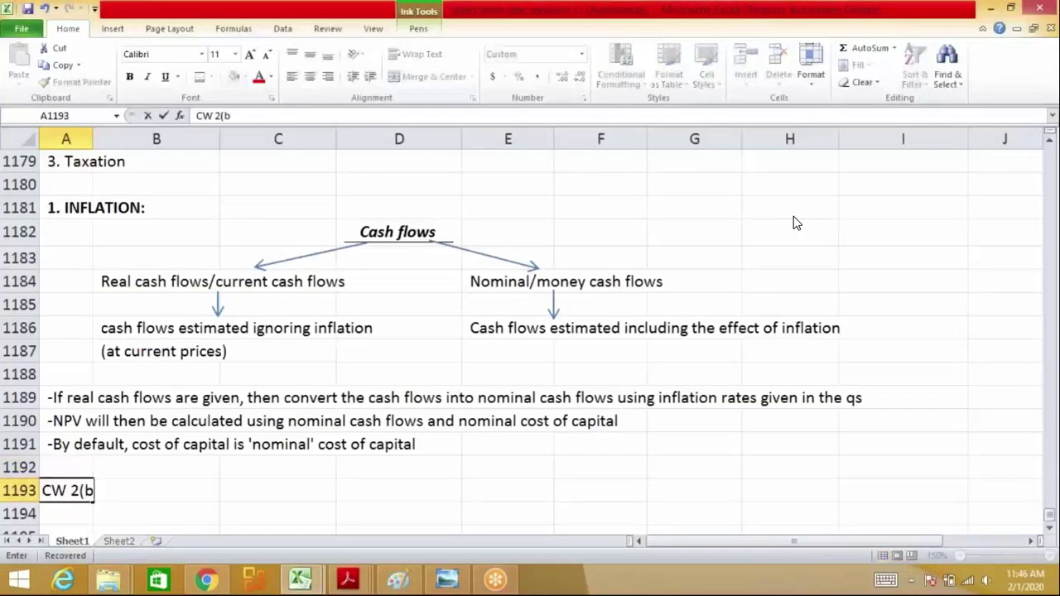
key("Return")
key("Return")
- Enter the column heading Description in A1195 and make it bold
key("Down")
key("Down")
key("Down")
key("Down")
key("Down")
key("Right")
key("Up")
key("Up")
key("Up")
key("Up")
key("Up")
key("Left")
type("Description")
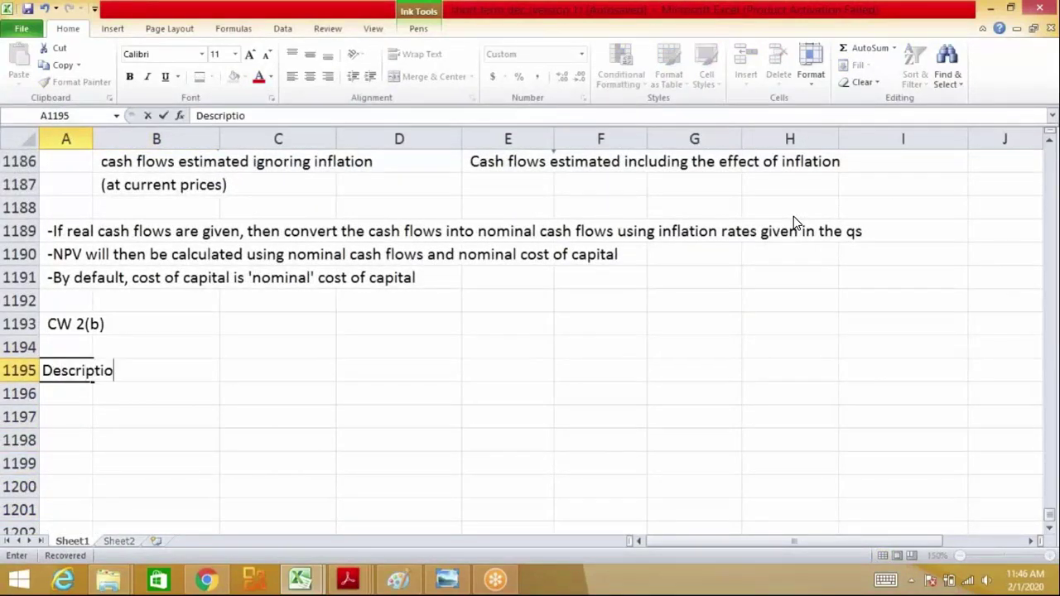
key("Return")
key("Up")
key("ctrl+b")
- Enter the year headings 0 (as text), 1, 2, 3 and 4 in C1195 through G1195
key("Right")
key("Right")
type("1")
key("BackSpace")
type("'0")
key("Tab")
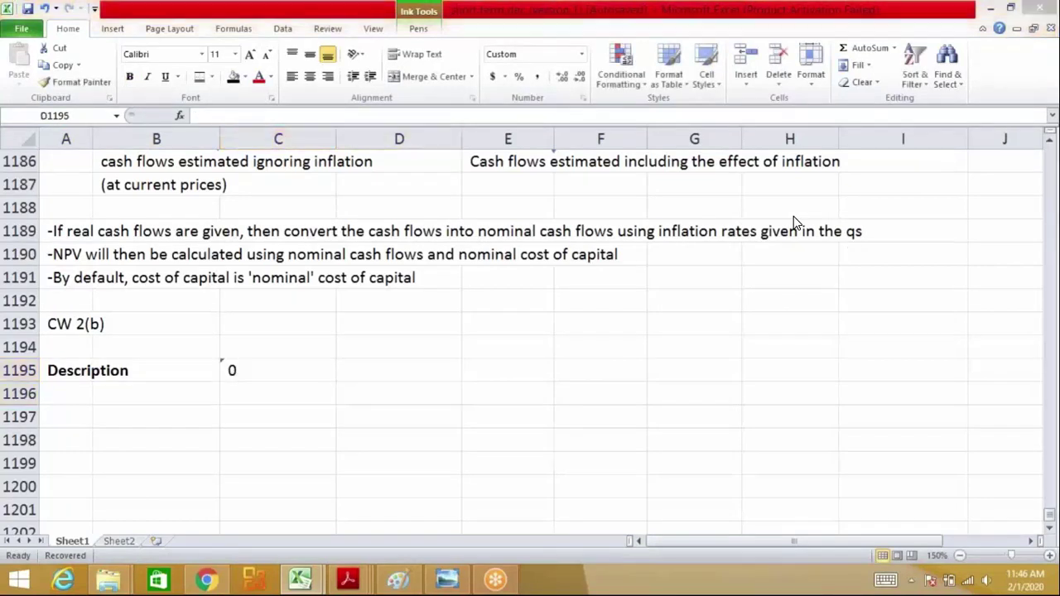
key("alt+Tab")
key("alt+Tab")
type("1")
key("Tab")
type("2\t3\t4")
key("Return")
- Make the year headings in C1195:G1195 bold
key("Left")
key("Left")
key("Left")
key("Up")
key("shift+Right")
key("shift+Right")
key("shift+Right")
key("shift+Right")
key("ctrl+b")
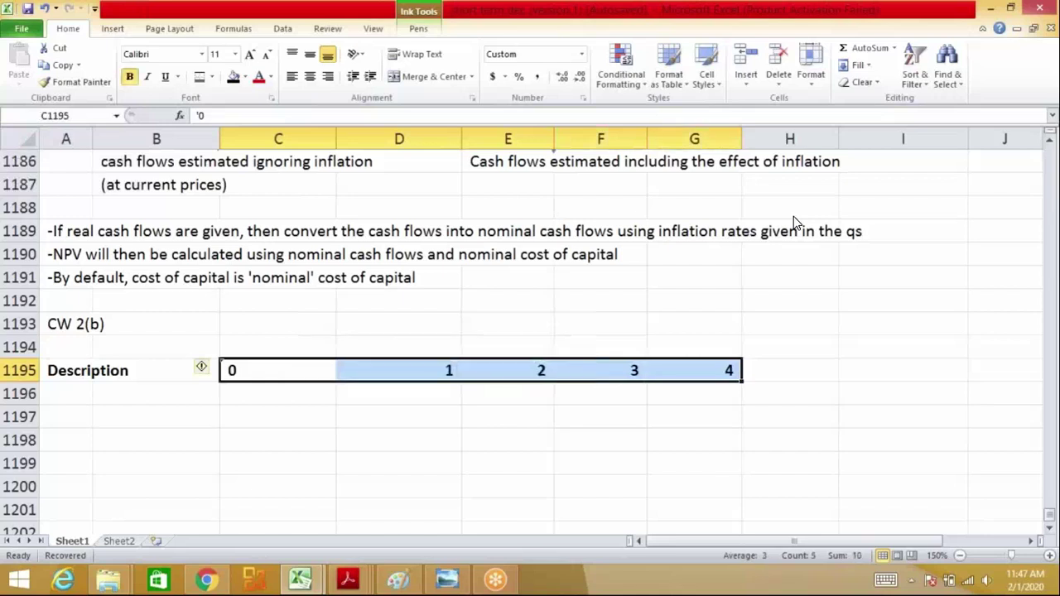
- Check the equipment column in the PDF and enter the row label Cost/investment in A1196
key("Down")
key("Left")
key("Left")
key("alt+Tab")
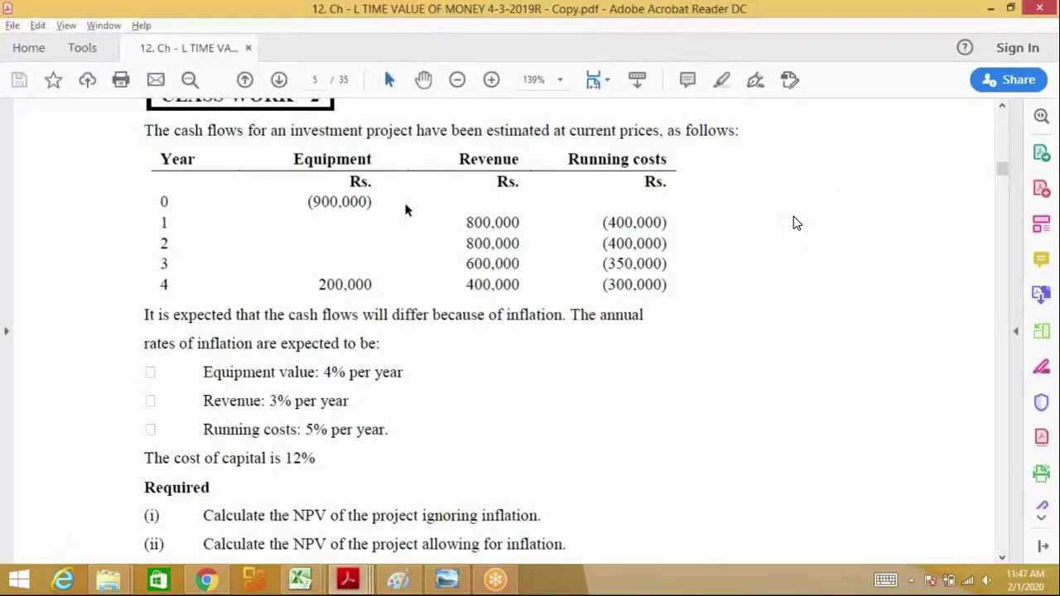
key("shift+Home")
key("alt+Tab")
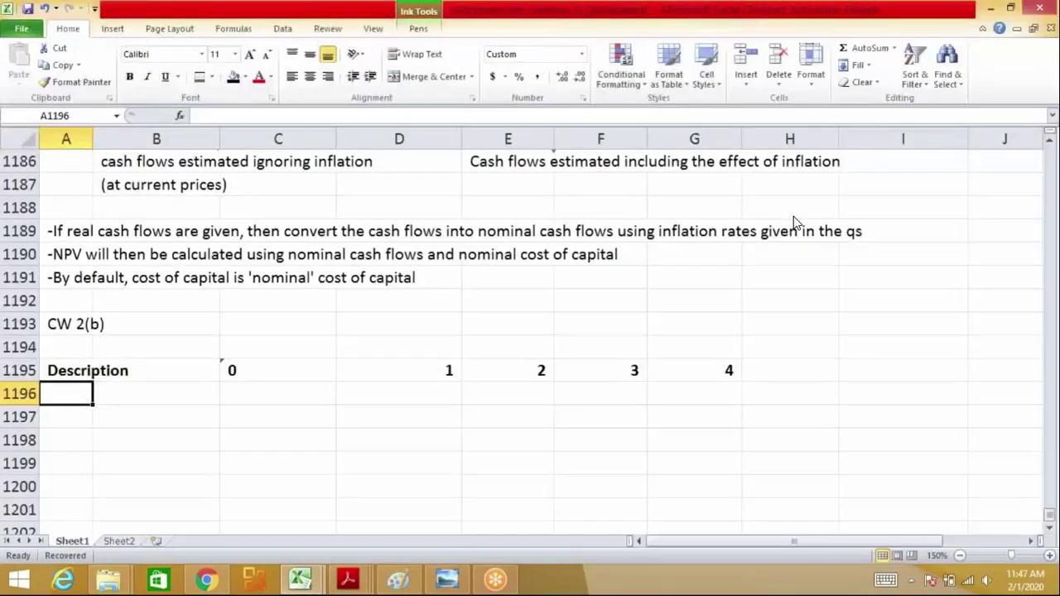
type("Cost/inv")
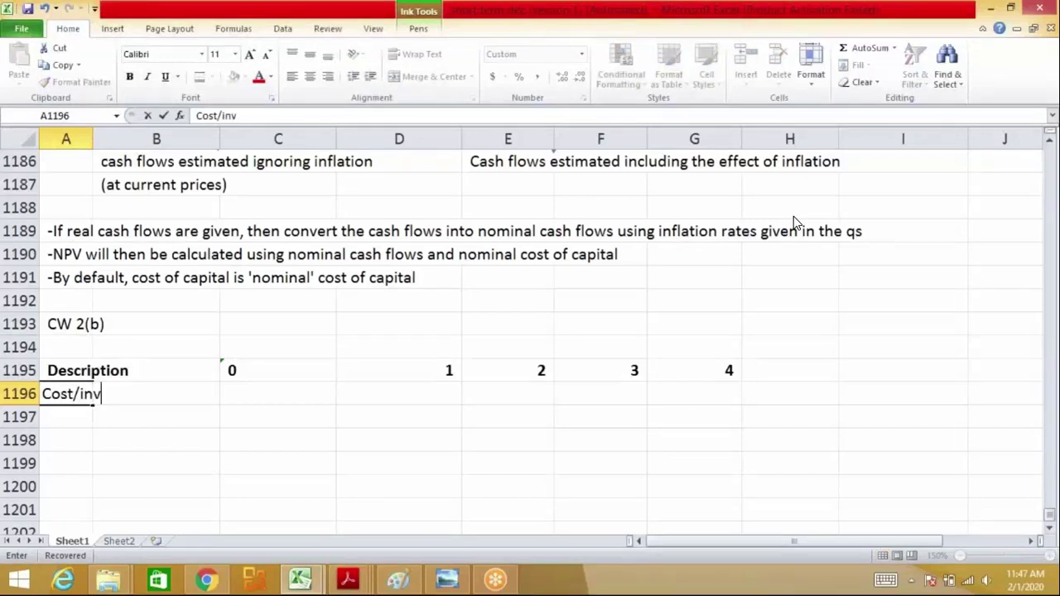
type("estment")
key("Return")
key("Up")
key("Right")
key("Right")
key("Left")
key("Left")
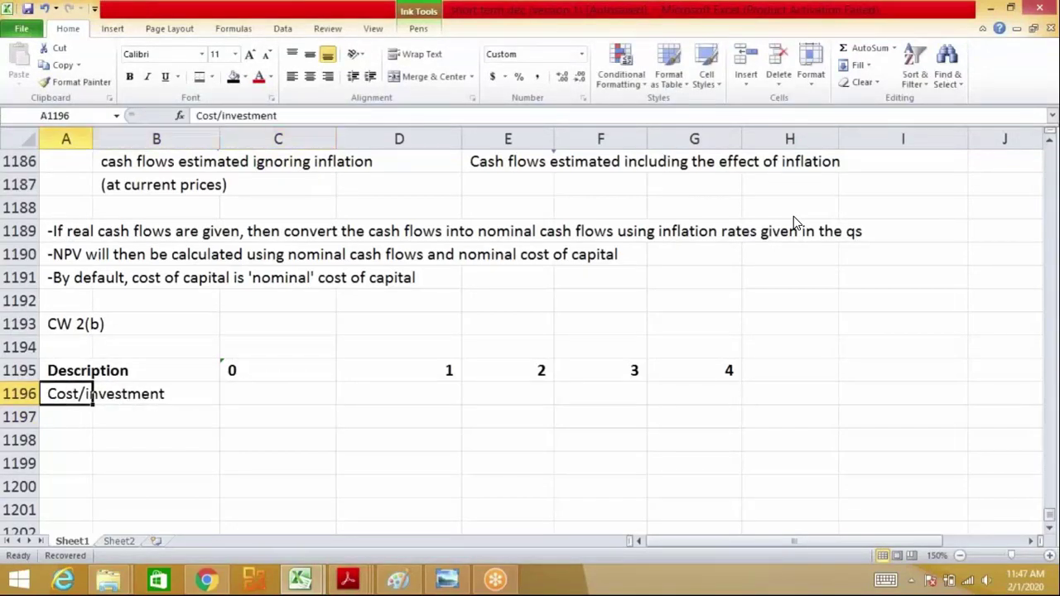
- Enter Cost/Sale proceeds as the row label in A1196
type("Cost/Sale")
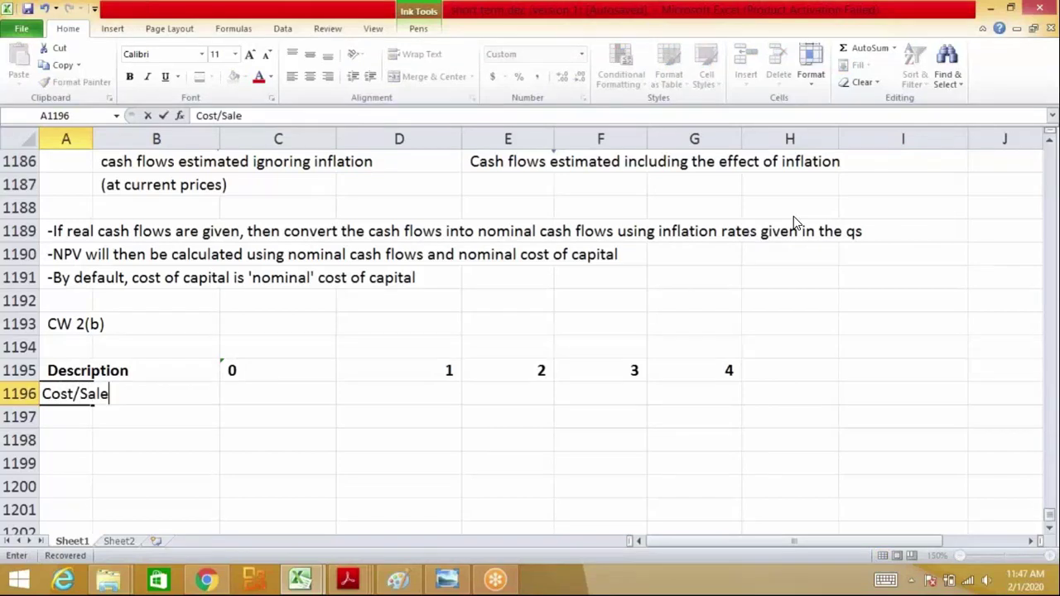
type(" proceeds")
key("Return")
- Check the equipment cost in the PDF and enter -900000 for year 0 in C1196
key("Up")
key("Right")
key("Right")
key("alt+Tab")
key("alt+Tab")
type("-900000")
key("Return")
- Look up the year 4 equipment value and its inflation rate in the PDF, and enter =200000*(POWER(1.04,4)) in G1196
key("Up")
key("Right")
key("Right")
key("Right")
key("Right")
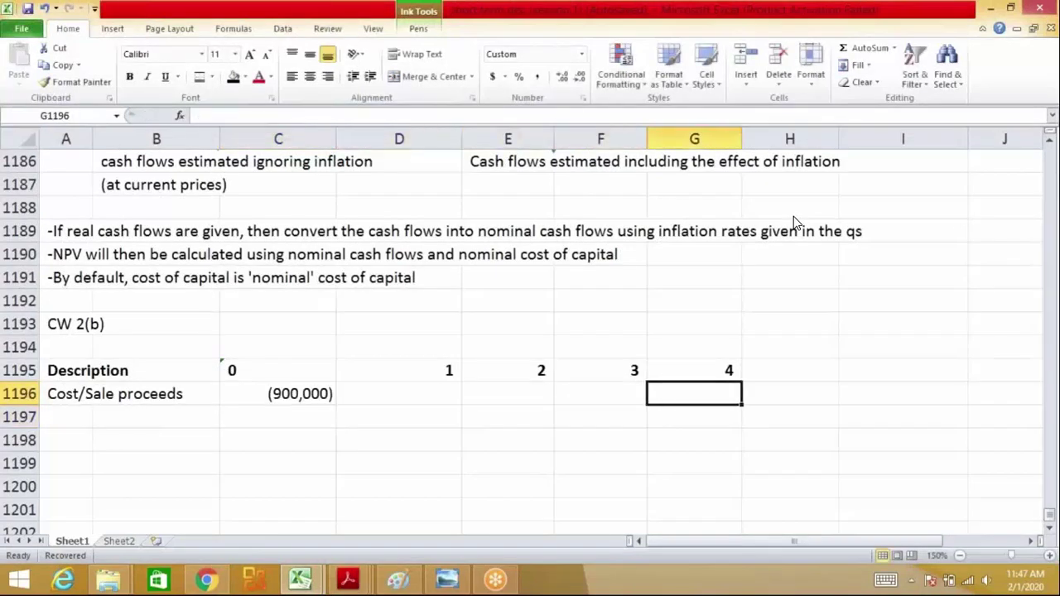
key("alt+Tab")
left_click_drag(374, 284, 326, 284)
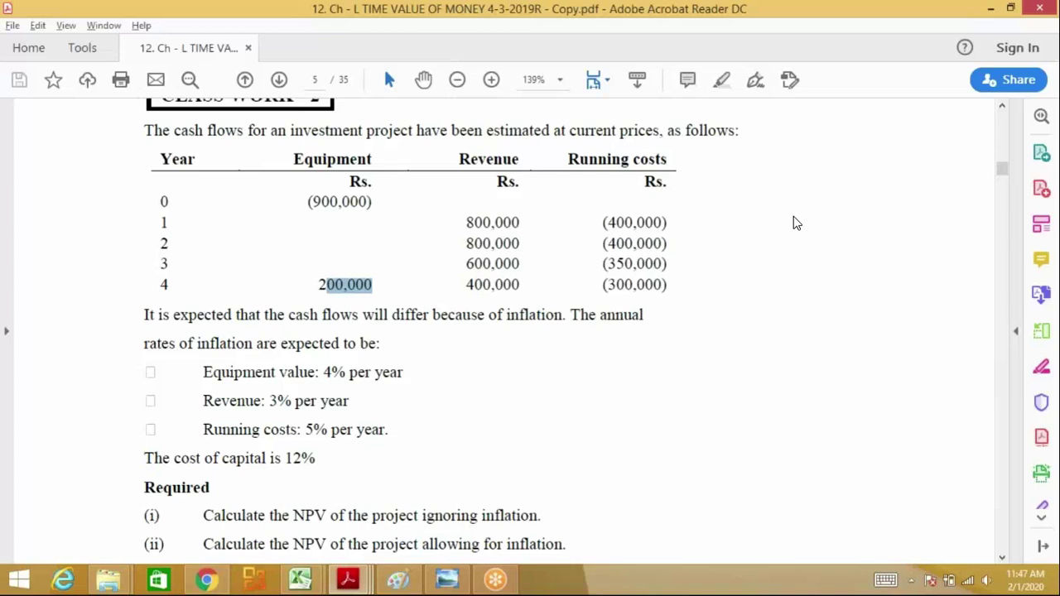
scroll(793, 224, "down", 15)
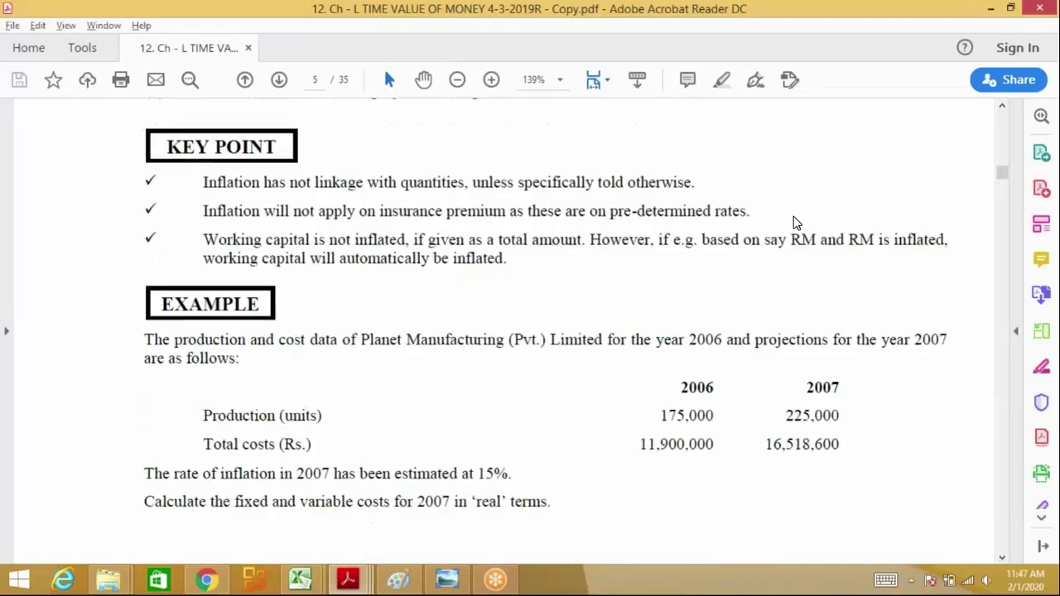
scroll(793, 223, "up", 15)
key("alt+Tab")
type("=200")
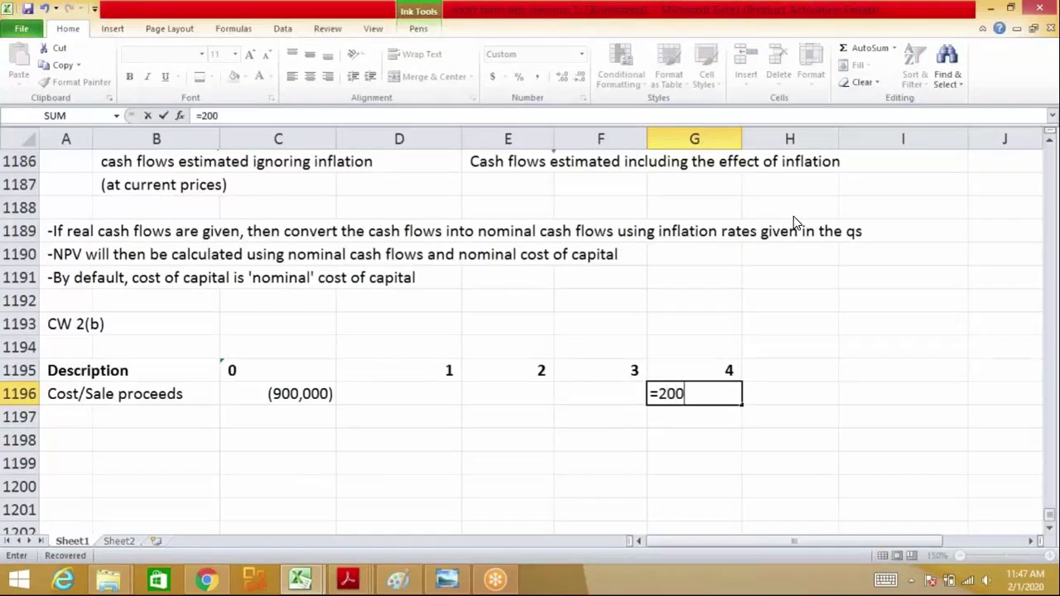
type("000*(1.")
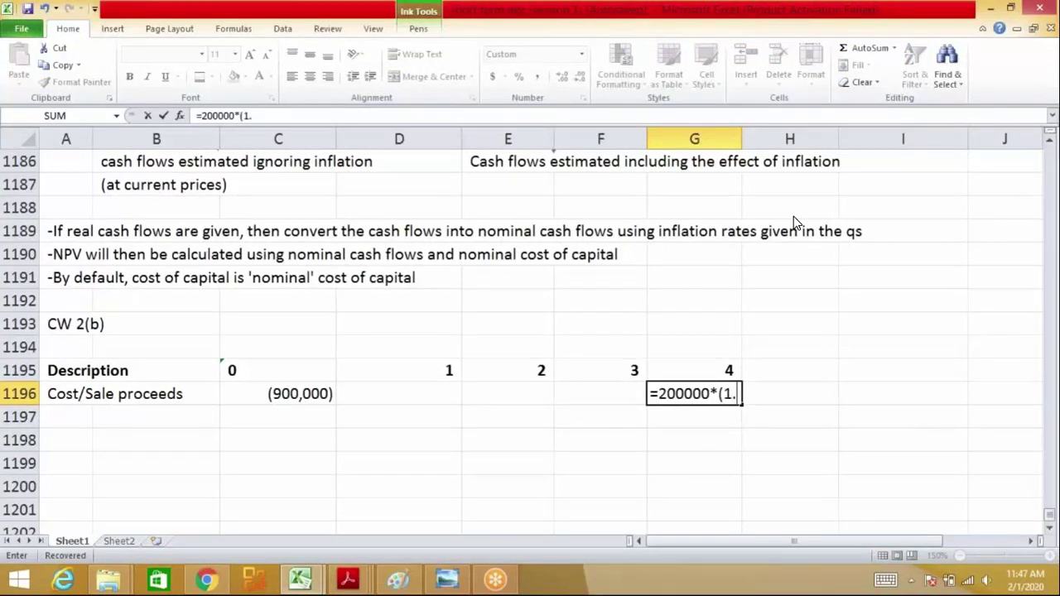
key("BackSpace")
key("BackSpace")
type("poe")
key("BackSpace")
type("w")
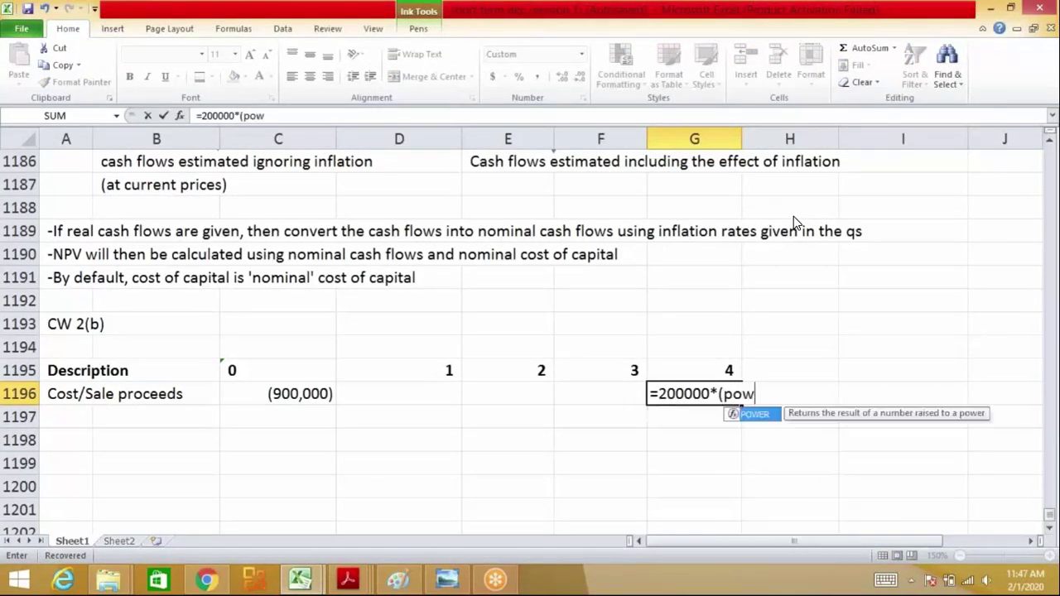
type("er(1.04")
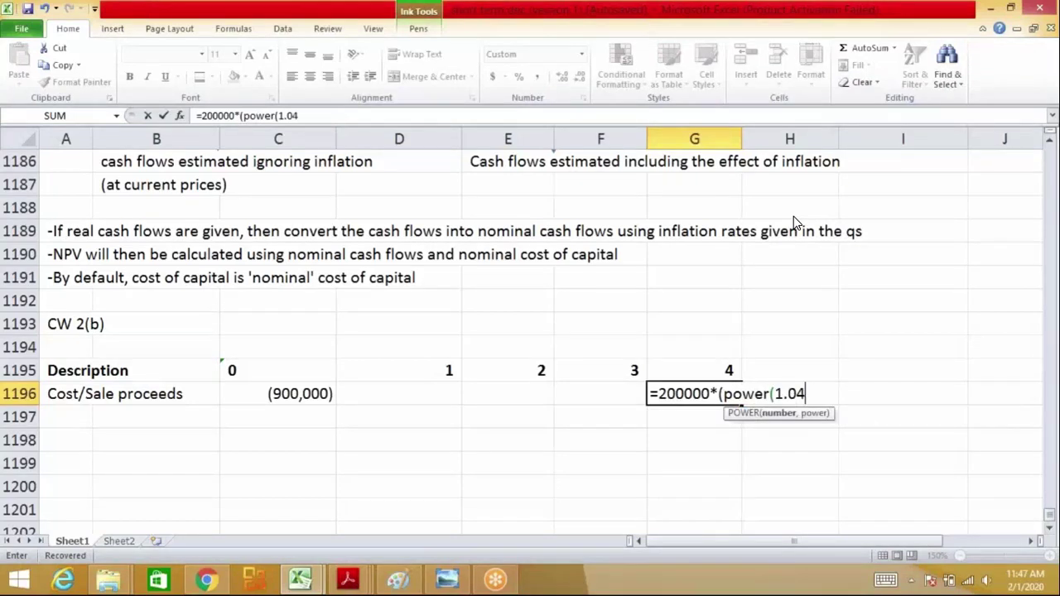
key("alt+Tab")
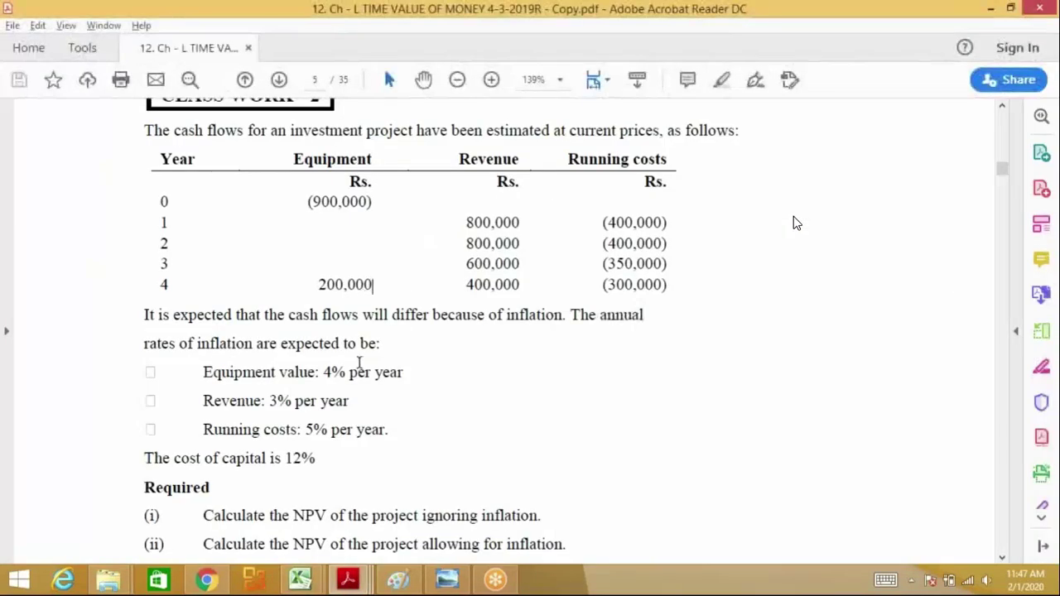
key("alt+Tab")
type(",4))")
key("Return")
key("Up")
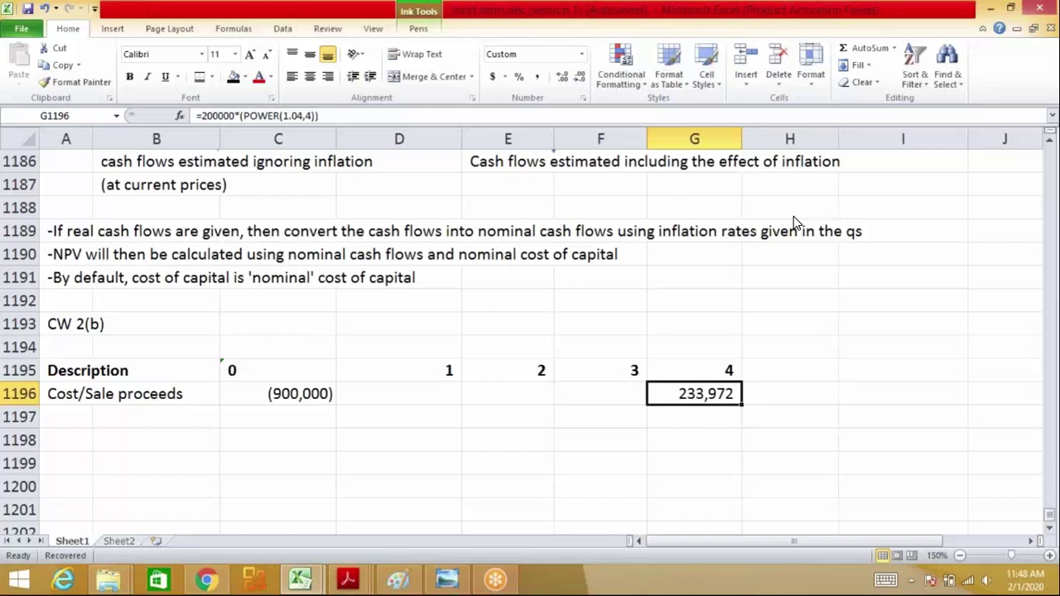
- Compare the equipment inflation rate in the PDF with the formula in G1196
key("alt+Tab")
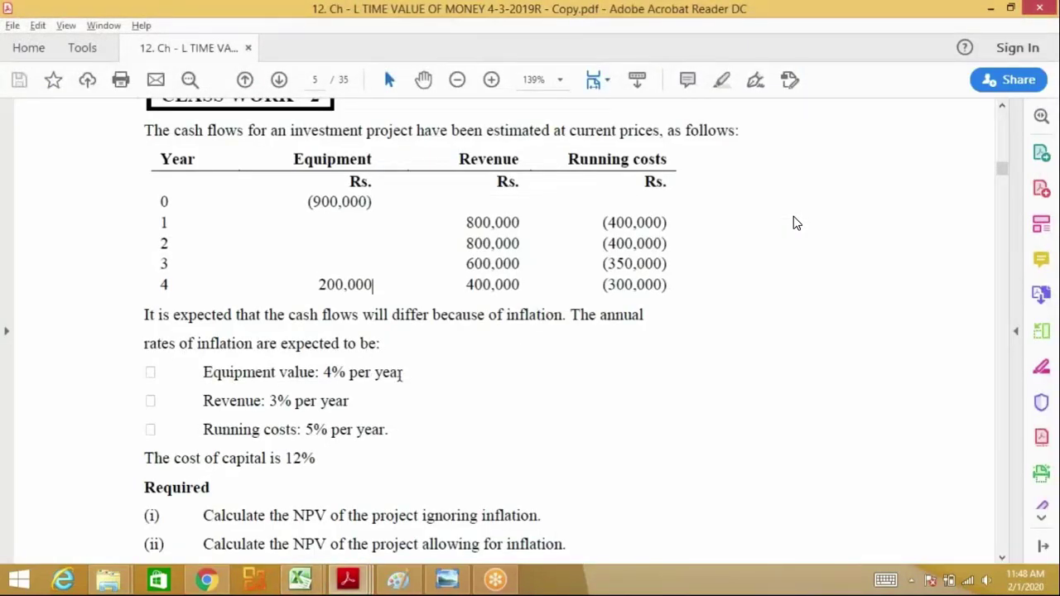
key("alt+Tab")
key("ctrl+Return")
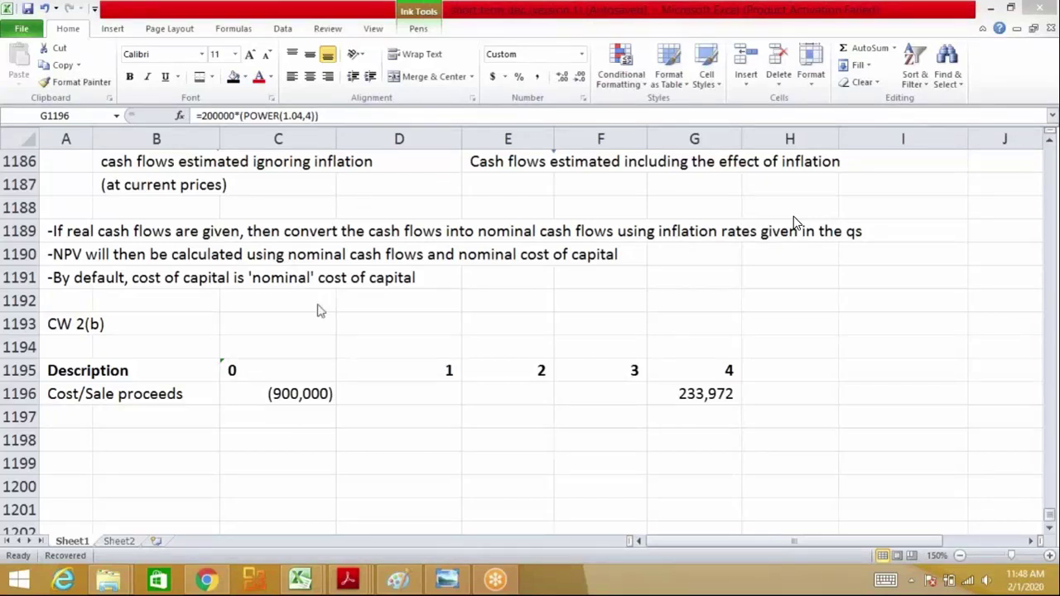
key("Escape")
- Check the year 1 and 2 revenue figures in the PDF, and enter Revenue as the row label in A1197
key("Return")
key("Home")
key("alt+Tab")
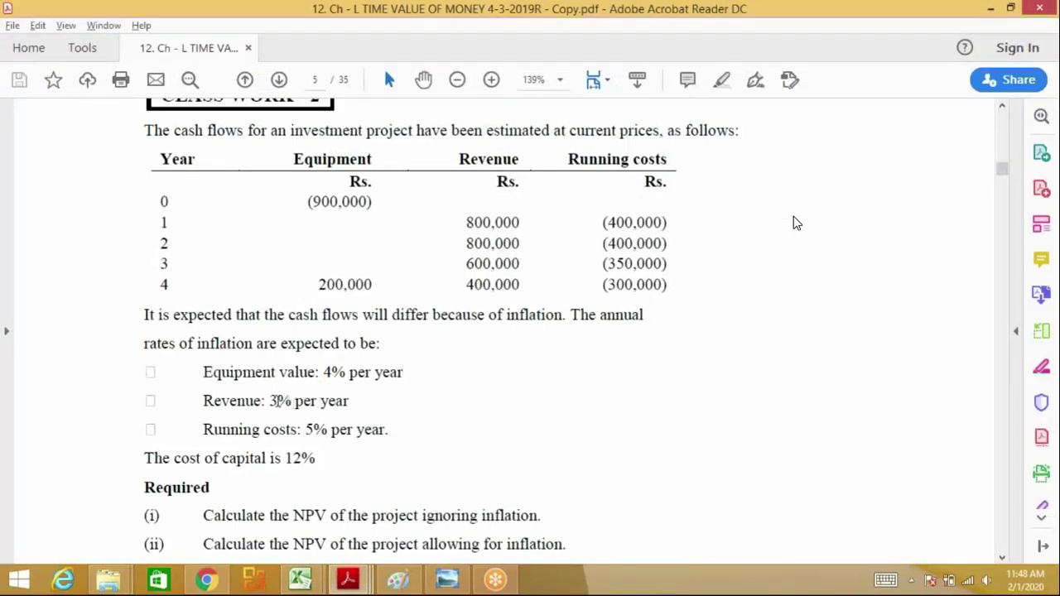
double_click(522, 221)
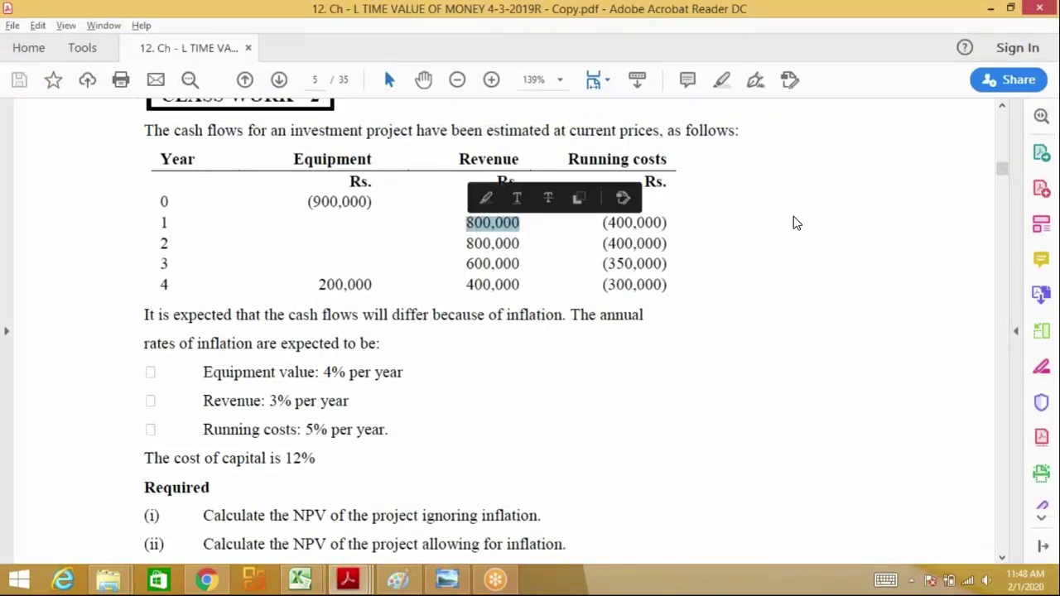
left_click_drag(521, 243, 466, 244)
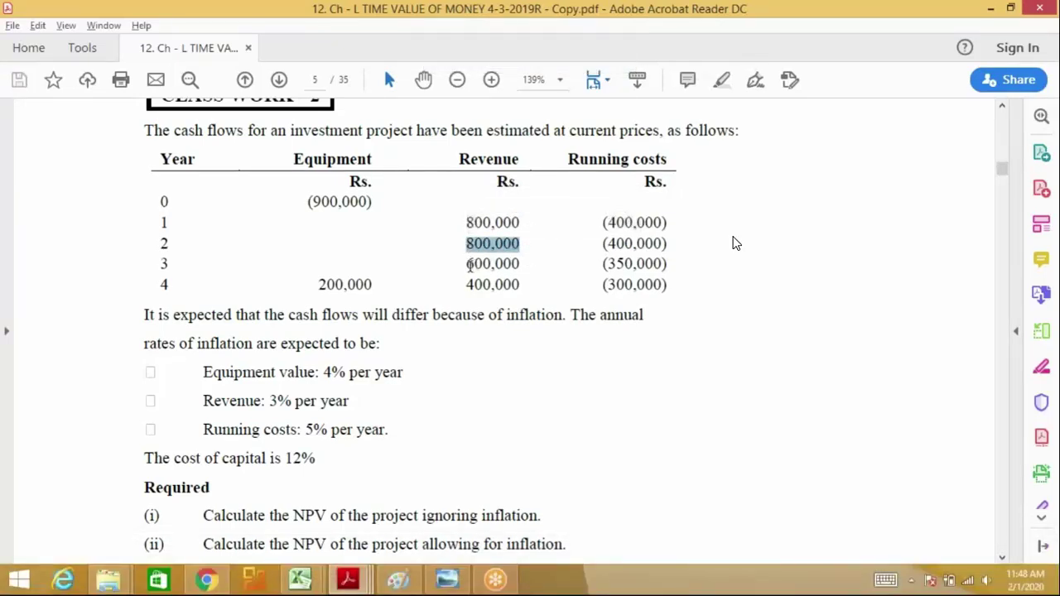
key("alt+Tab")
type("Revenue")
key("Return")
- Enter the year 1 inflated revenue formula =800000*1.03 in D1197
key("Up")
key("Right")
key("Right")
key("Right")
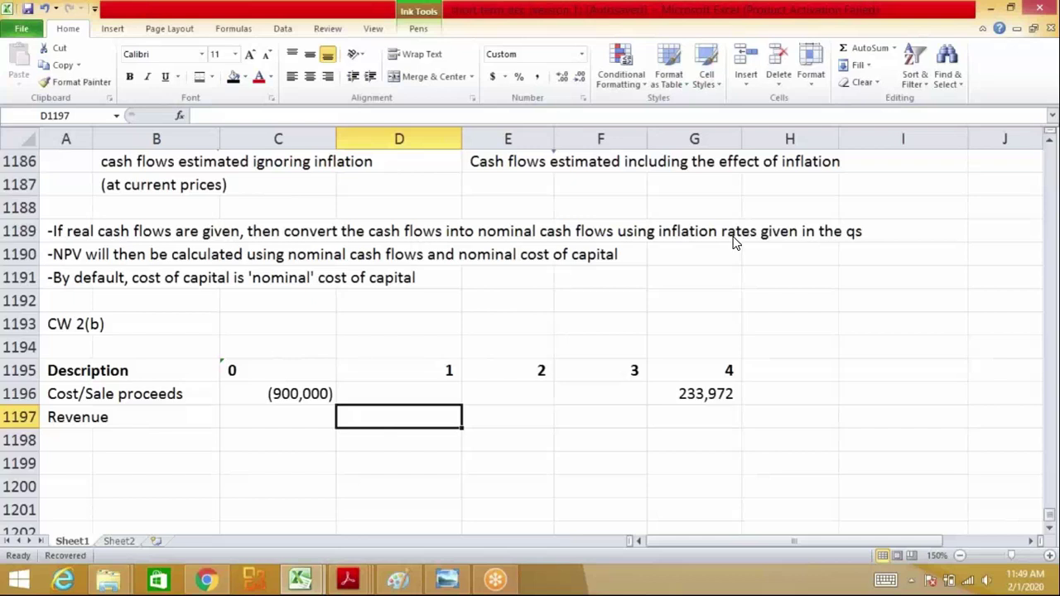
type("=800")
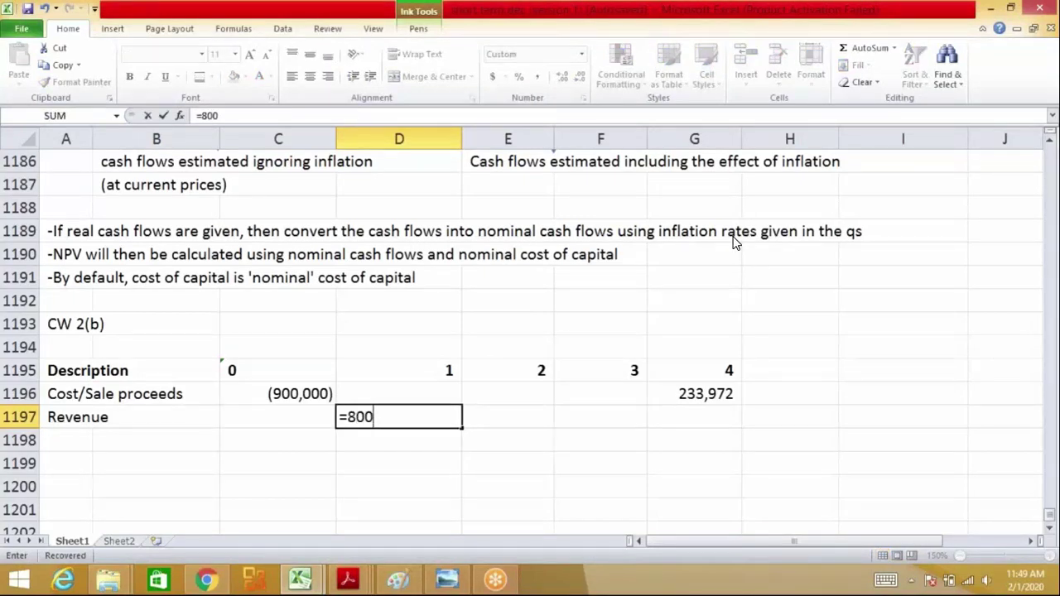
type("000*1.03")
key("Return")
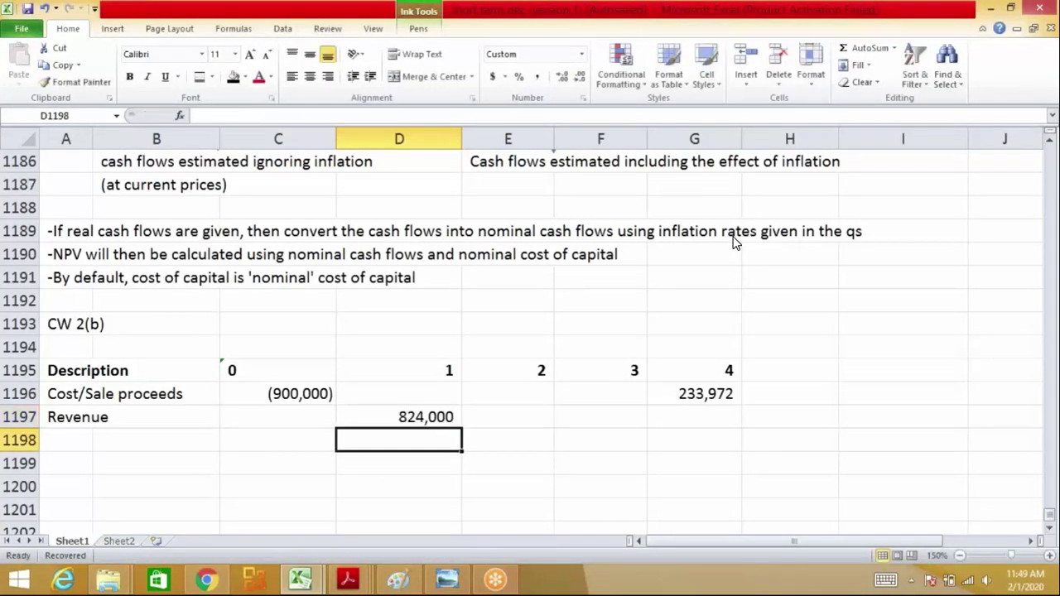
- Check the year 2 revenue in the PDF and enter =800000*1.03*1.03 in E1197
key("Up")
key("Right")
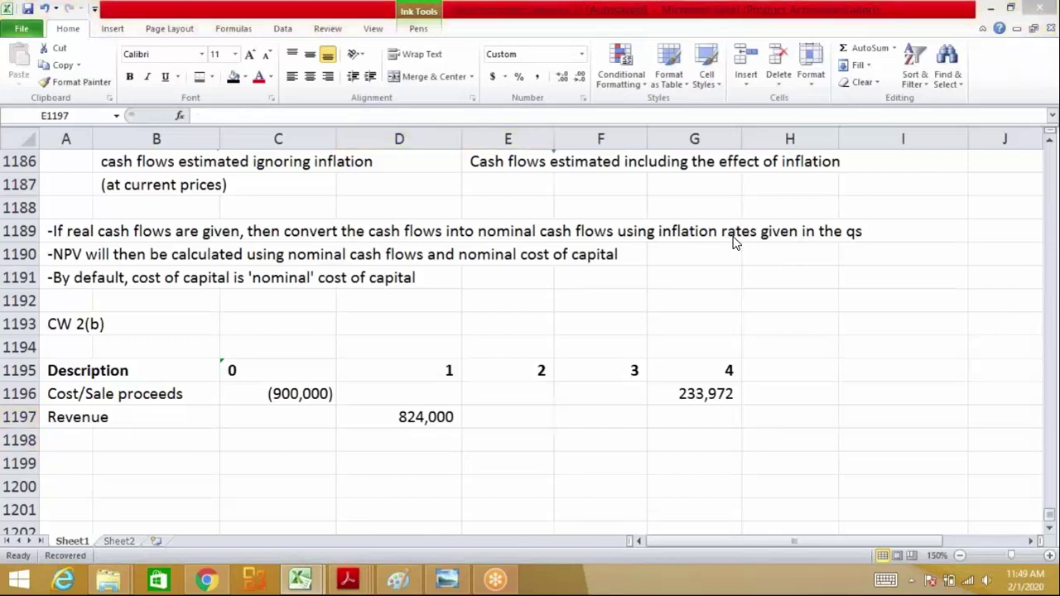
key("alt+Tab")
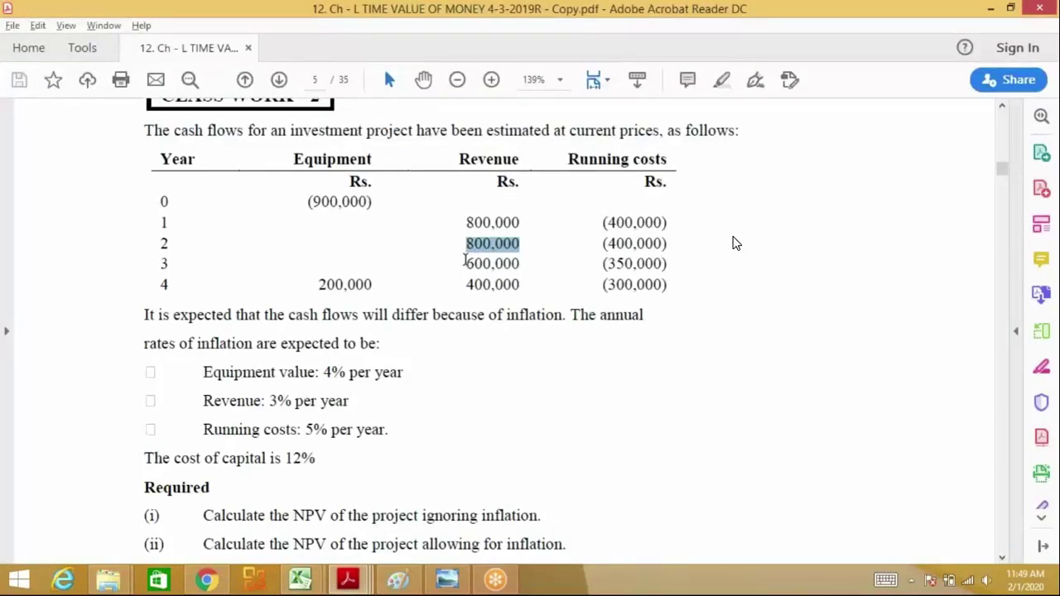
key("alt+Tab")
type("=8000008")
key("BackSpace")
type("*1.03*1.03")
key("Return")
key("Up")
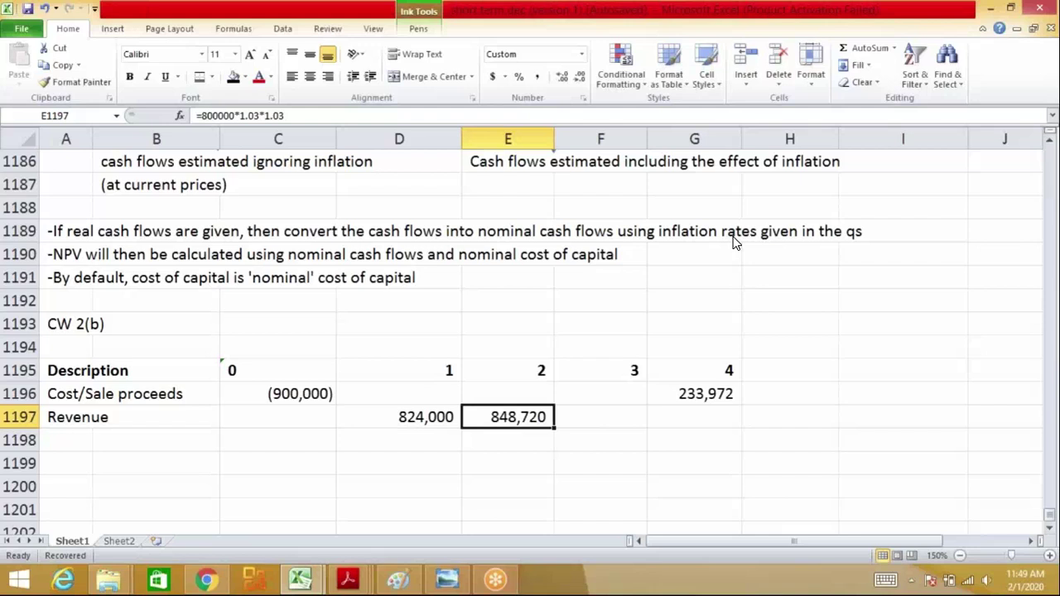
- Look up the year 3 revenue in the PDF and enter =600000*(POWER(1.03,3)) in F1197
key("Right")
key("alt+Tab")
left_click_drag(465, 263, 515, 265)
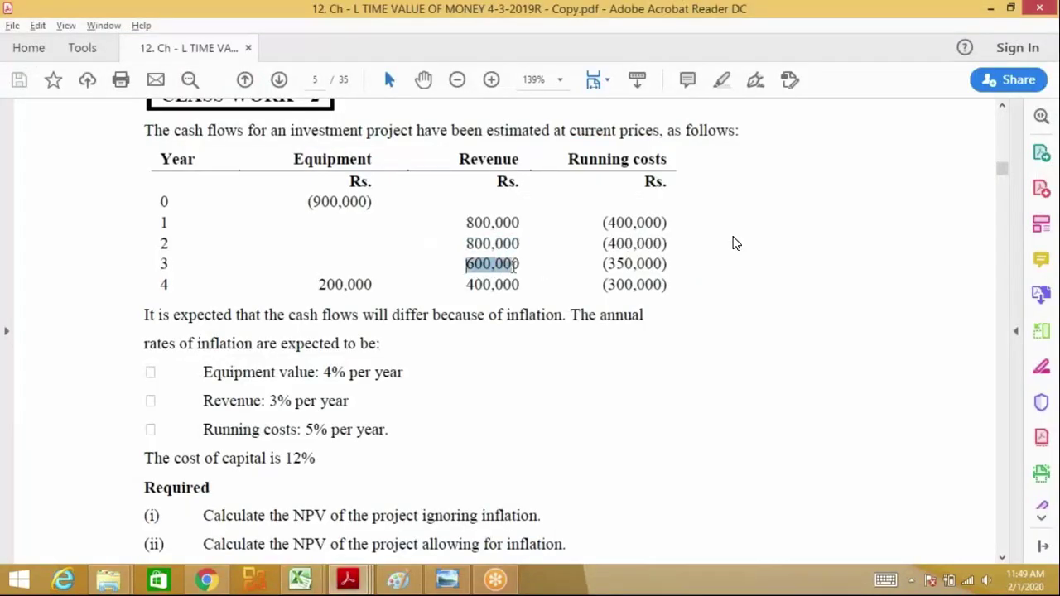
key("alt+Tab")
type("=600000*")
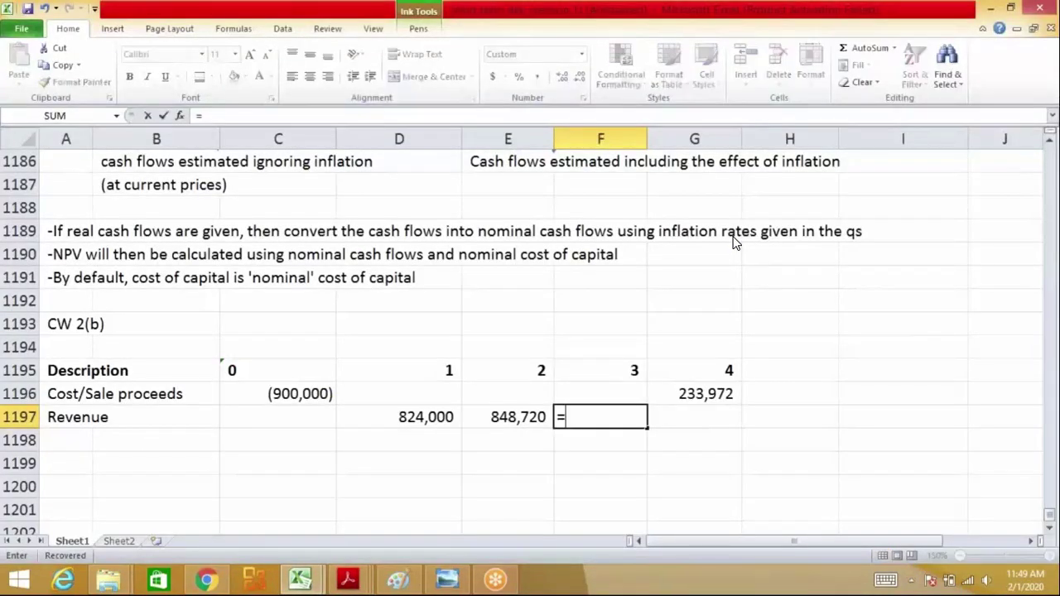
key("BackSpace")
type("*(")
key("BackSpace")
key("BackSpace")
type("*(1.")
key("BackSpace")
key("BackSpace")
type("POWER,")
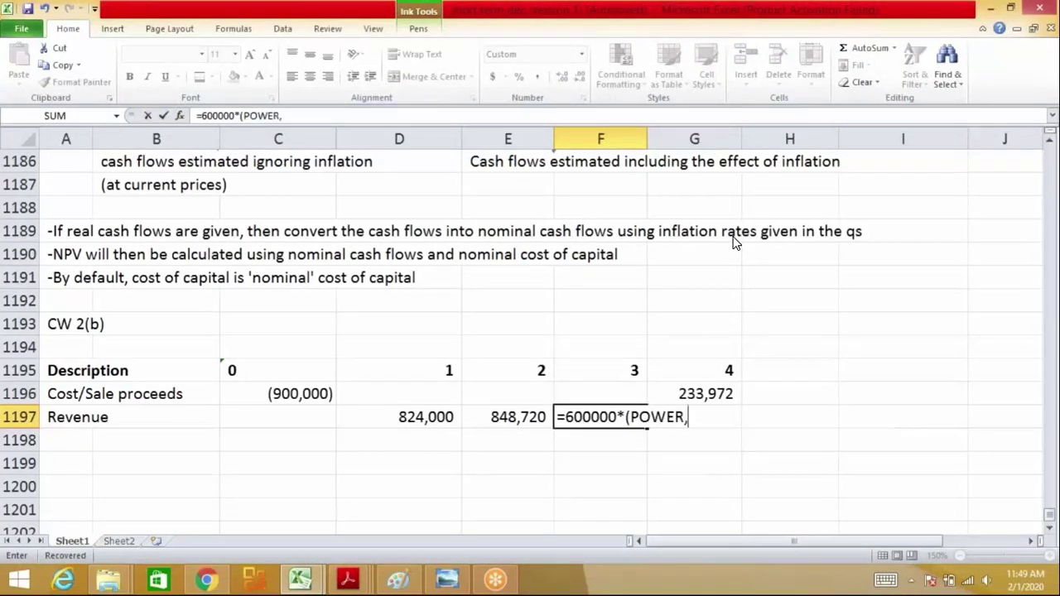
key("BackSpace")
type("(1.")
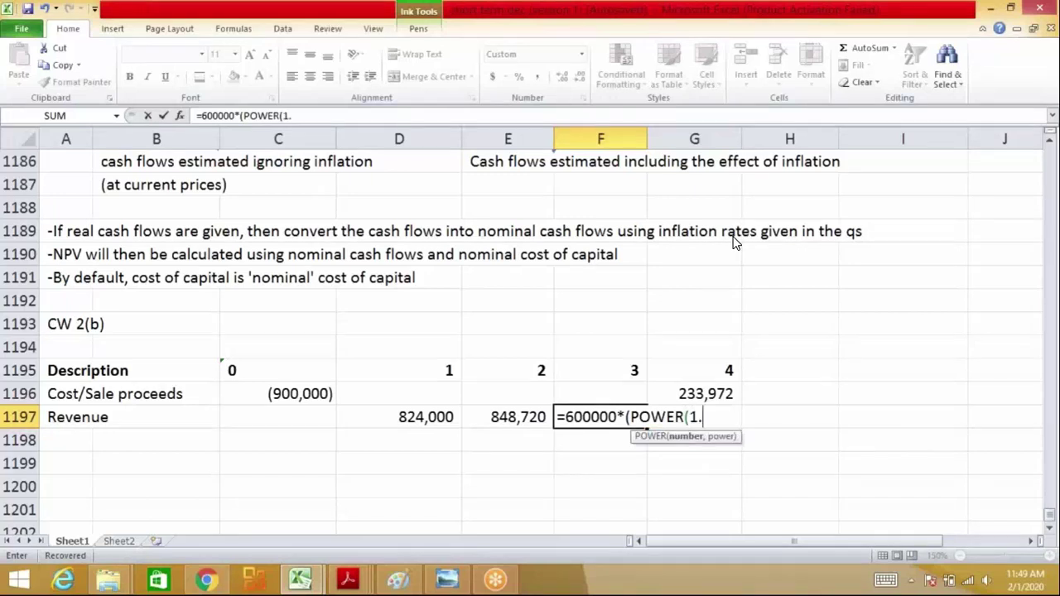
type("03,3))")
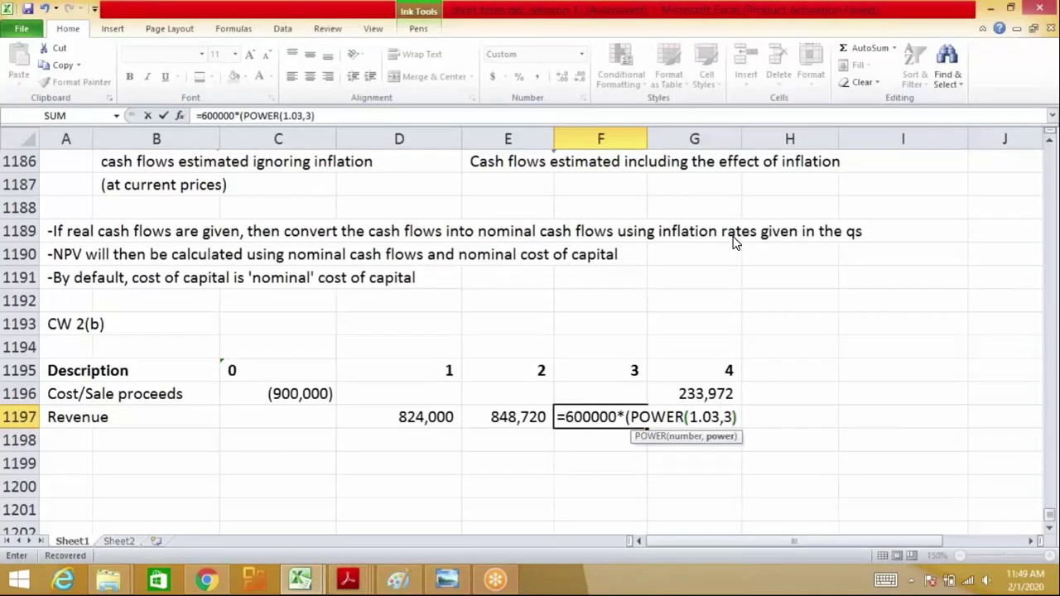
key("Return")
key("Up")
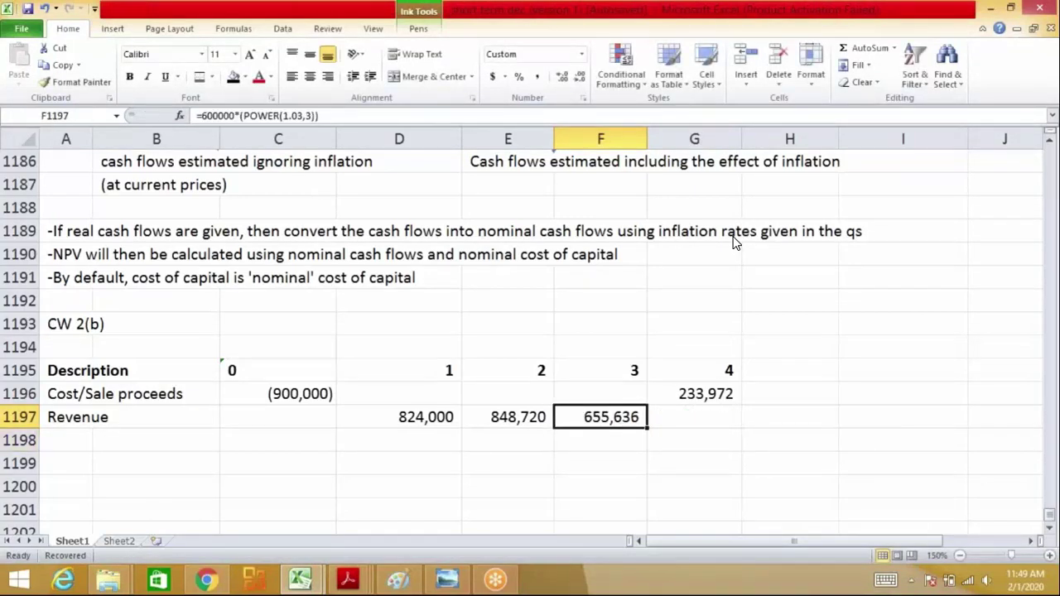
- Look up the year 4 revenue in the PDF and enter =400000*(POWER(1.03,4)) in G1197
key("Right")
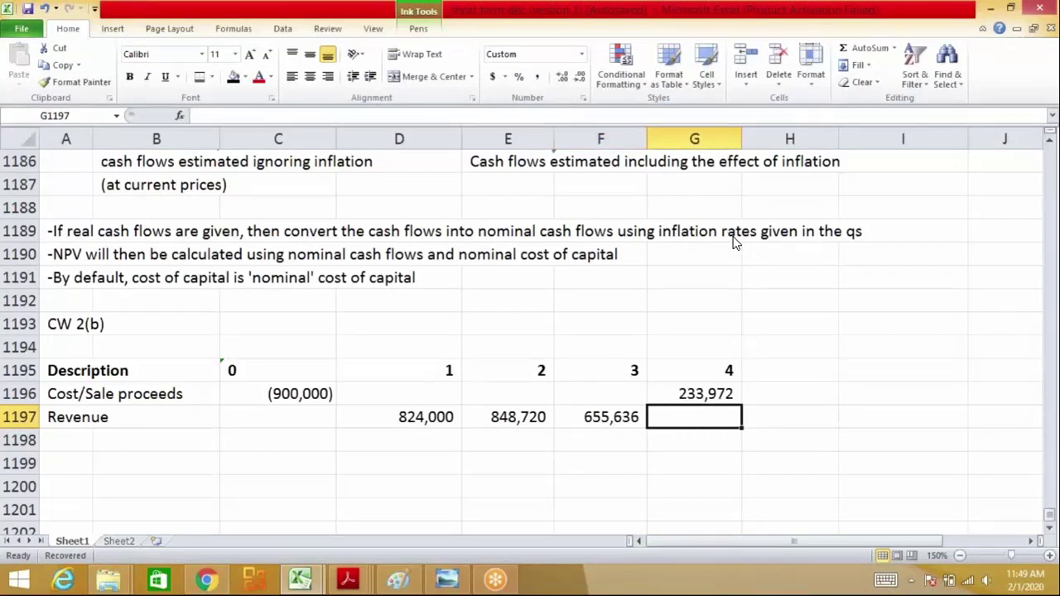
key("alt+Tab")
left_click_drag(465, 287, 520, 286)
key("alt+Tab")
type("=4000000")
key("BackSpace")
type("*")
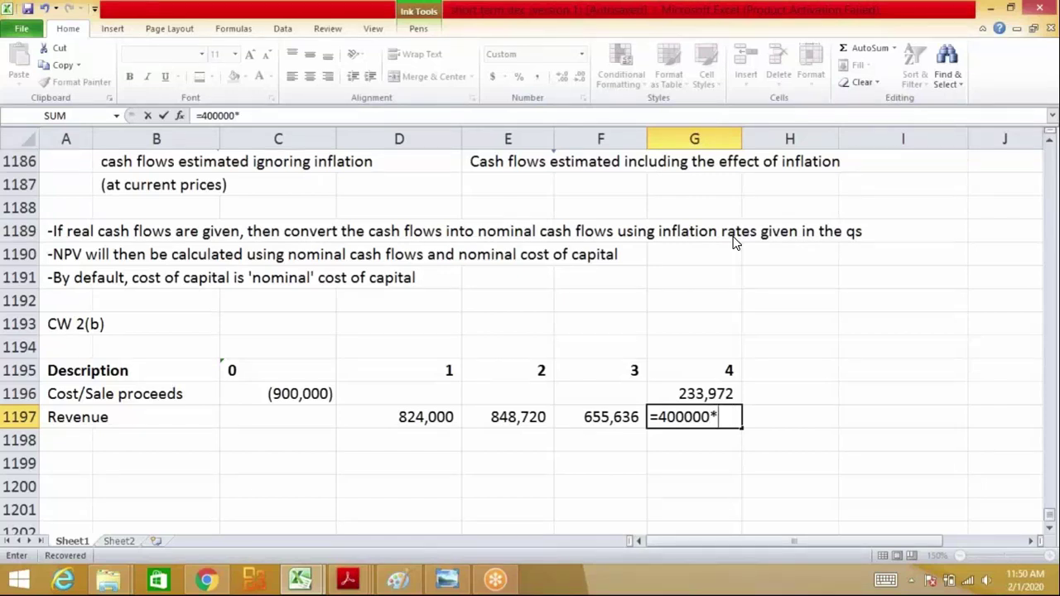
type("(POWE(")
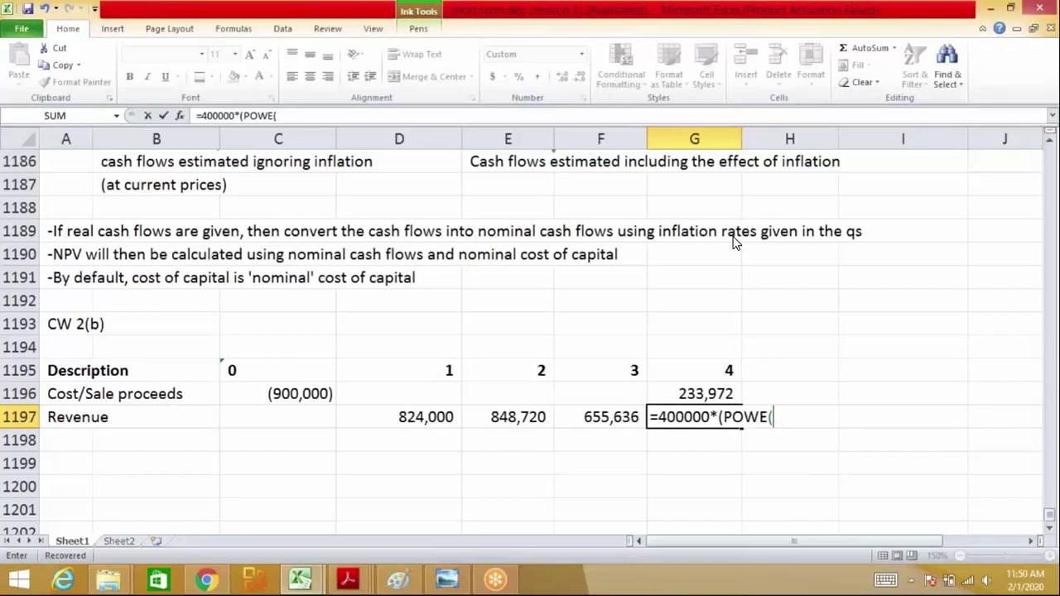
key("BackSpace")
type("R(")
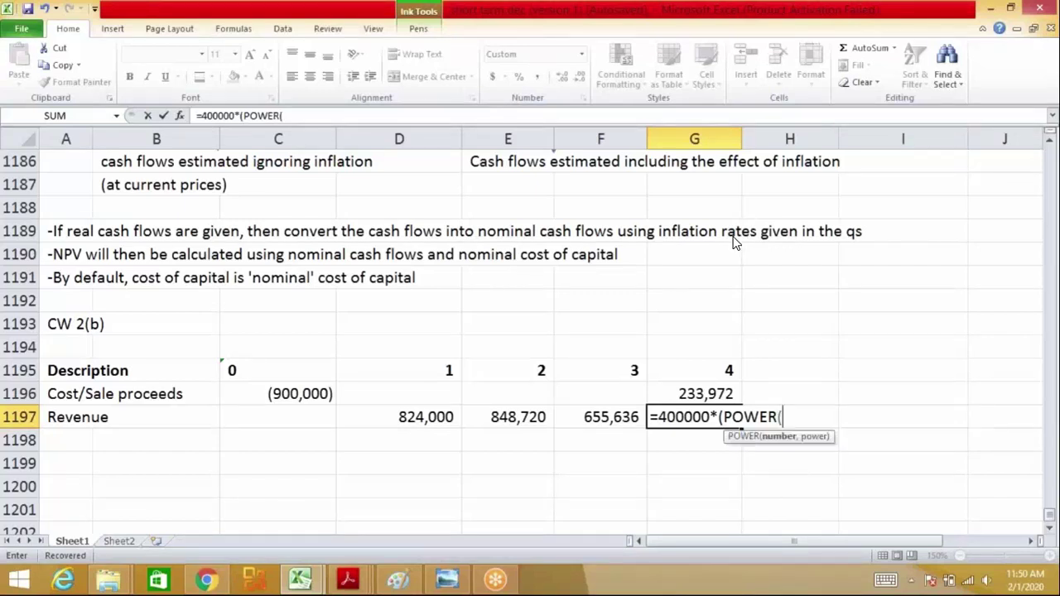
type("1.03,4))")
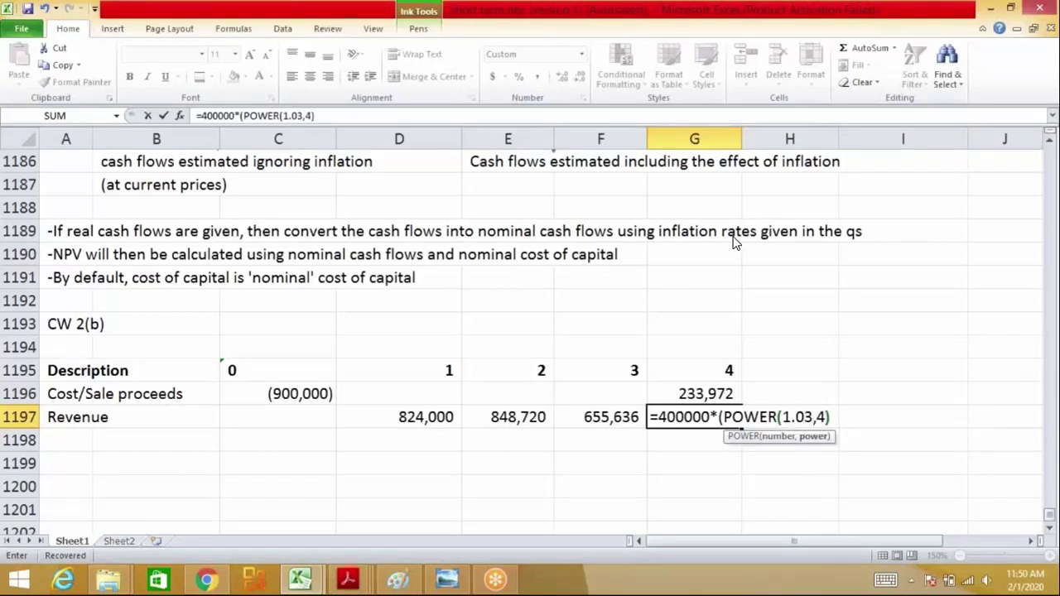
key("Return")
key("Up")
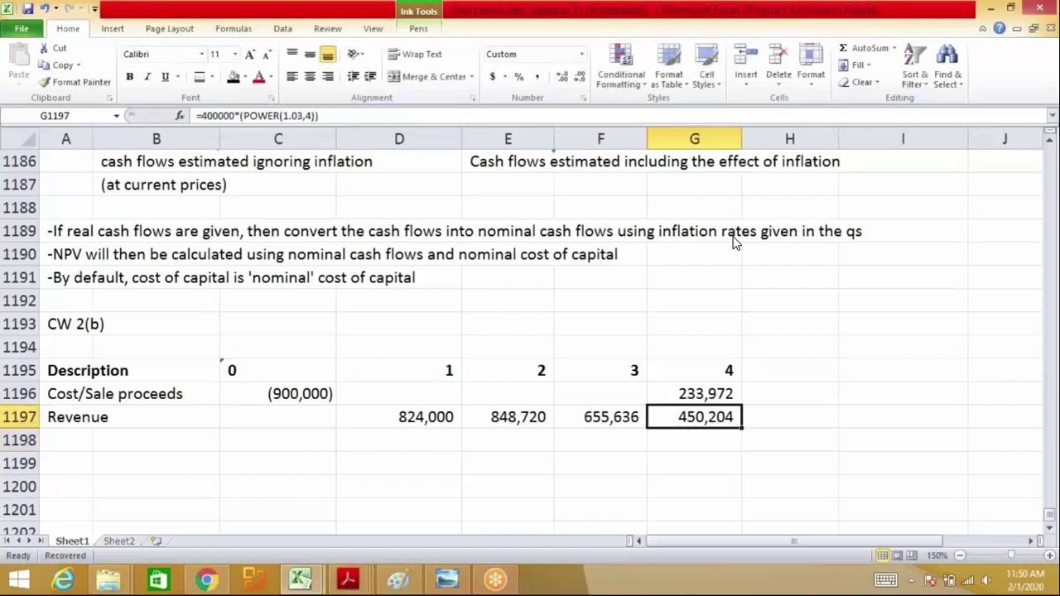
- Check the running costs inflation rate in the PDF, and enter Running costs as the row label in A1198
key("Down")
key("Left")
key("Left")
key("Left")
key("Left")
key("Left")
key("Left")
key("alt+Tab")
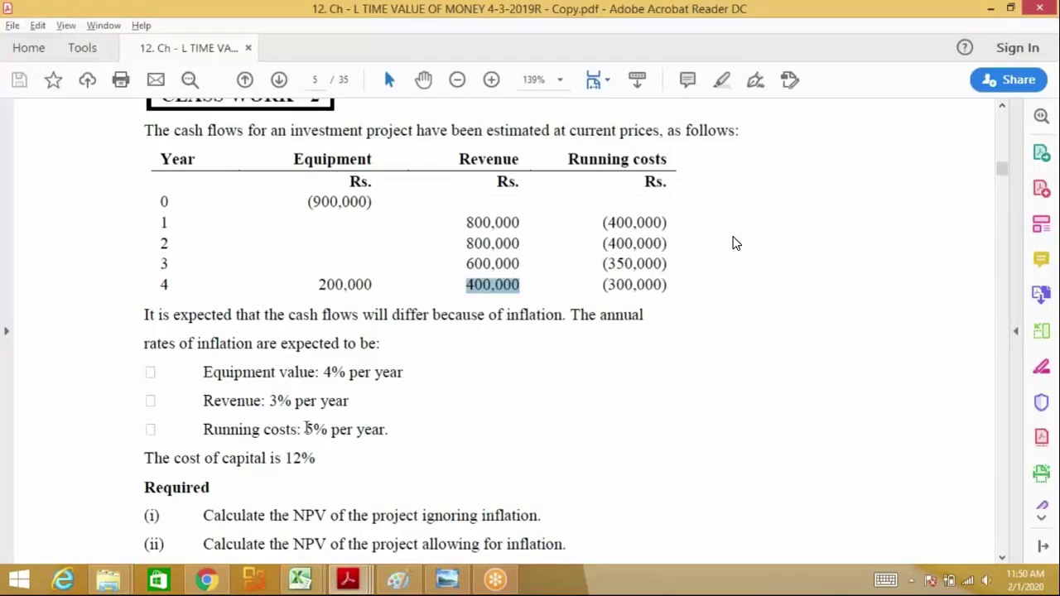
left_click_drag(305, 429, 389, 429)
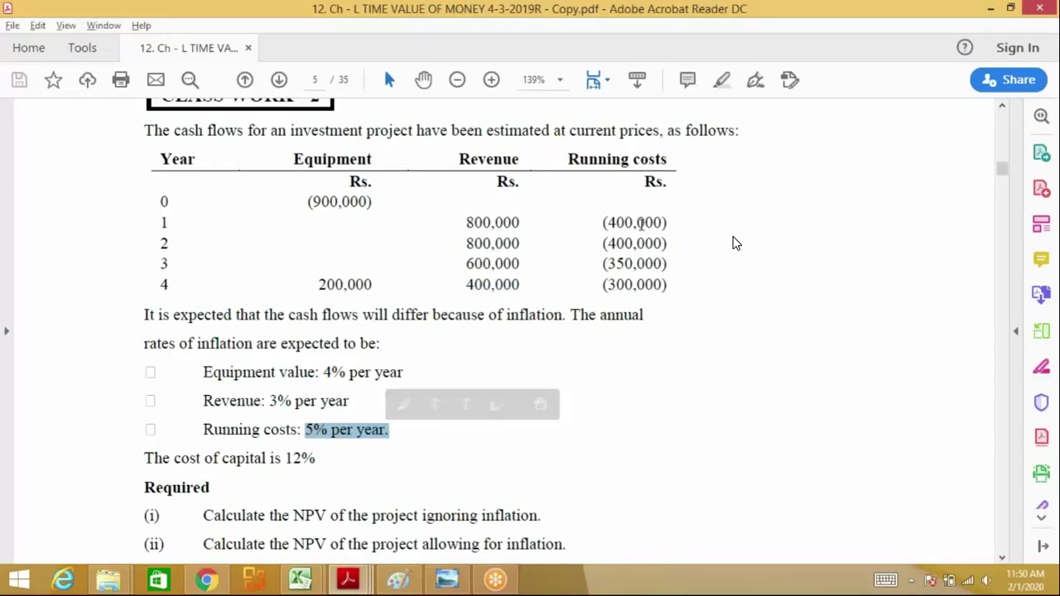
key("alt+Tab")
type("rUUNNING costs")
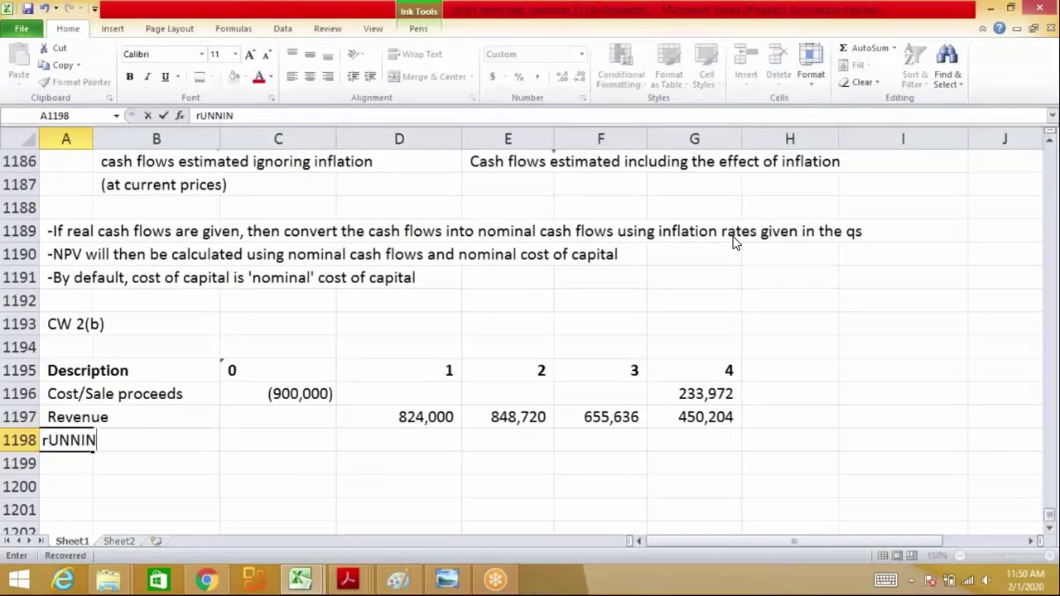
key("Return")
- Look up the year 1 running costs in the PDF and enter =400000*1.05 in D1198
key("Up")
key("Right")
key("Right")
key("Right")
key("alt+Tab")
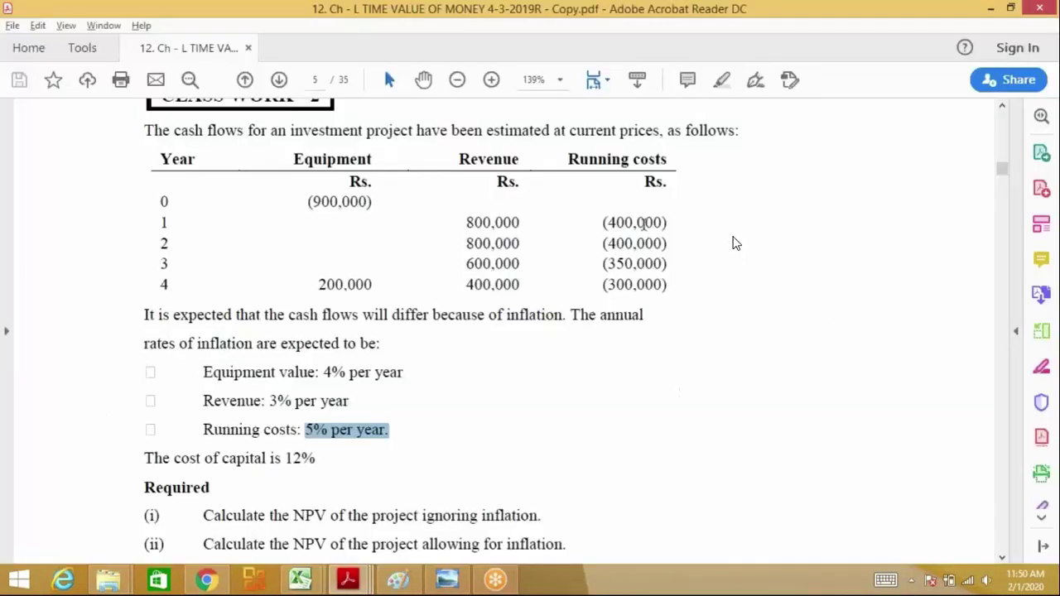
left_click_drag(597, 222, 688, 220)
key("alt+Tab")
type("=4000")
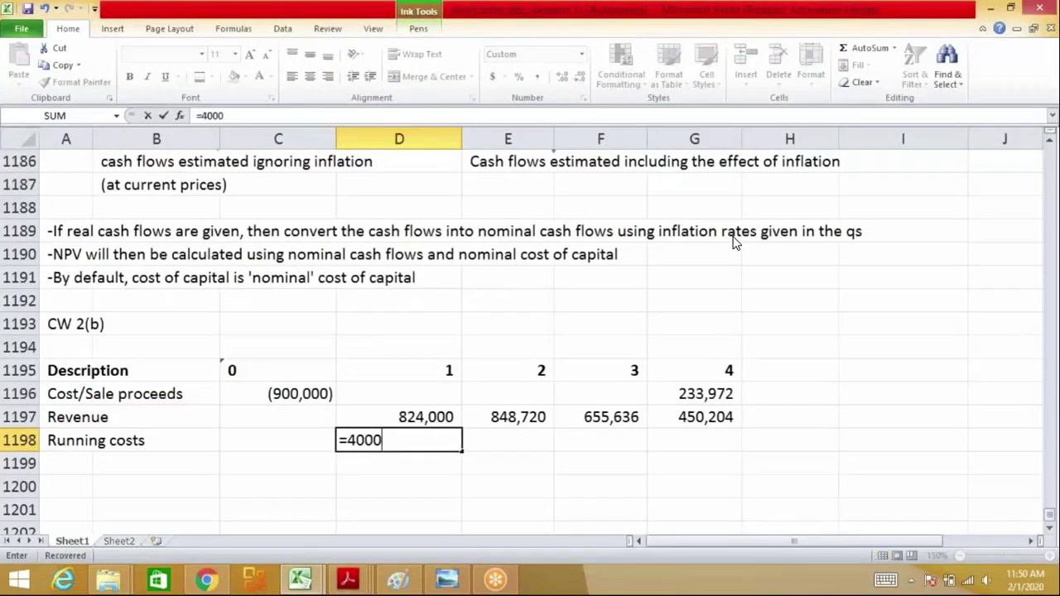
type("00*1.05")
key("Return")
- Recheck the running costs in the PDF and make the D1198 formula negative, as =-400000*1.05
key("alt+Tab")
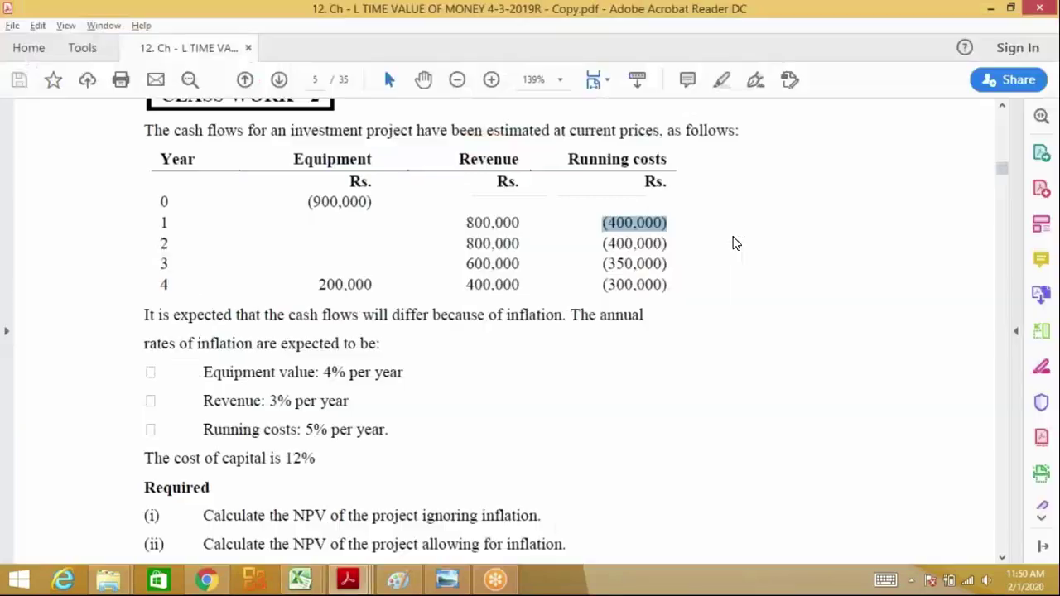
key("alt+Tab")
key("Up")
key("F2")
key("Home")
key("Right")
type("-")
key("Return")
- Check the year 2 running costs in the PDF and enter -400000*1.05*1.05 in E1198
key("alt+Tab")
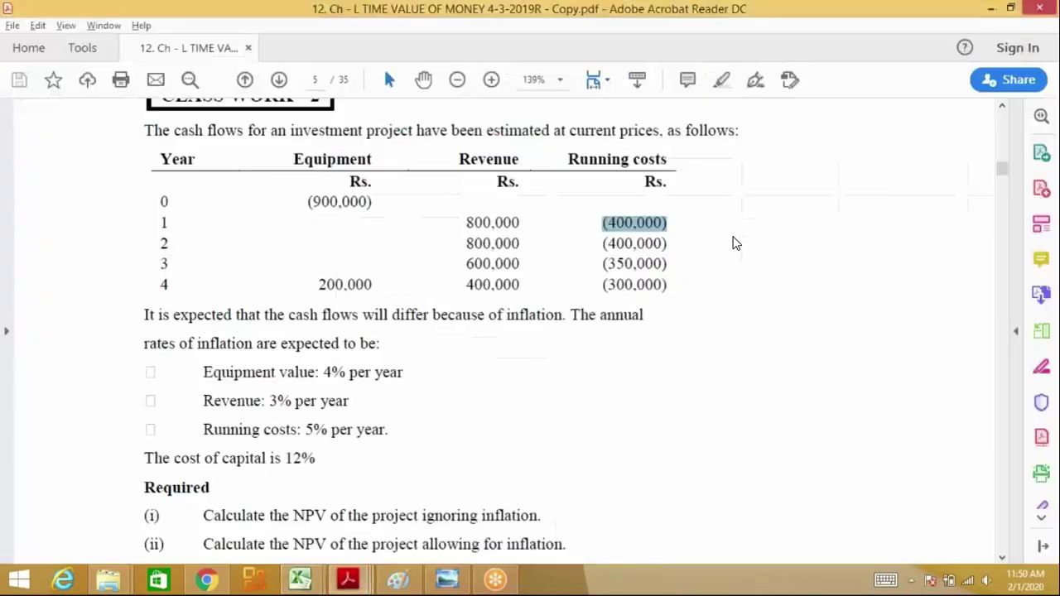
key("alt+Tab")
key("Up")
key("Right")
type("-400000*1.")
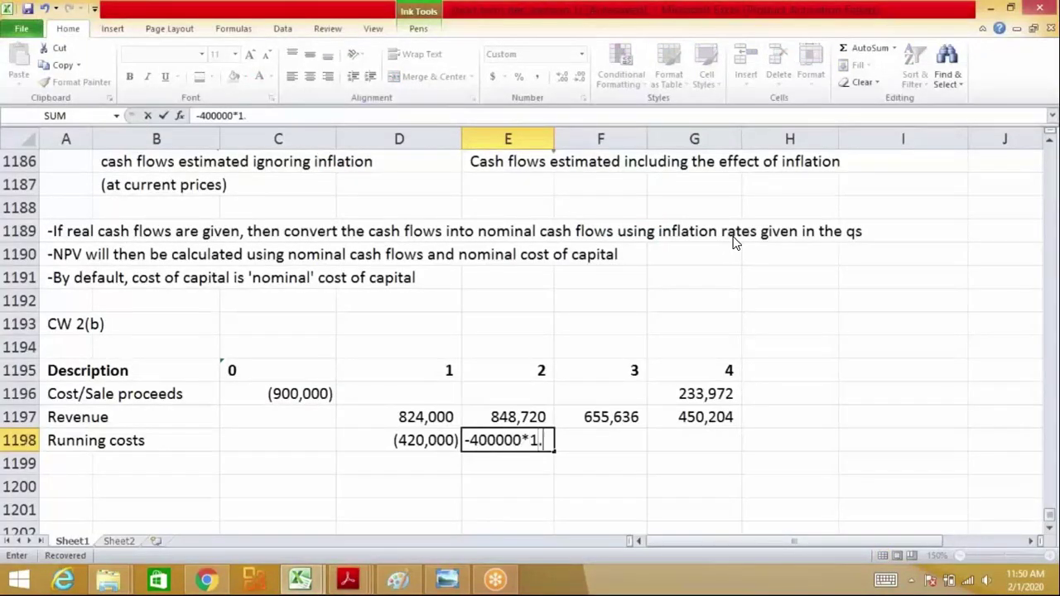
type("05*1.05*1.0")
key("Return")
key("Up")
- Check the year 3 running costs in the PDF and enter =-350000*1.05*1.05*1.05 in F1198
key("Right")
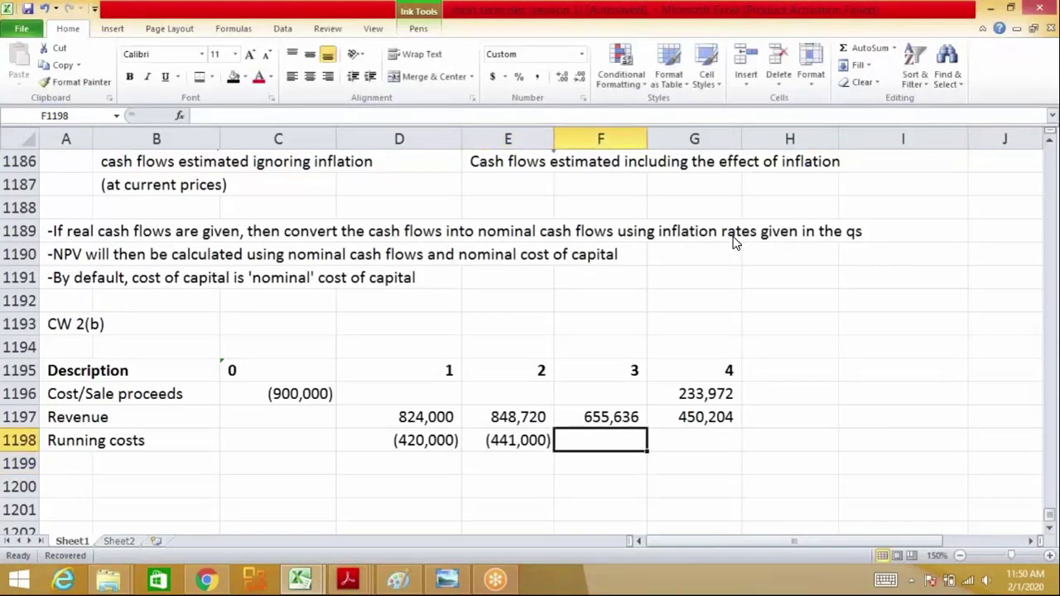
key("alt+Tab")
key("alt+Tab")
type("=-3500")
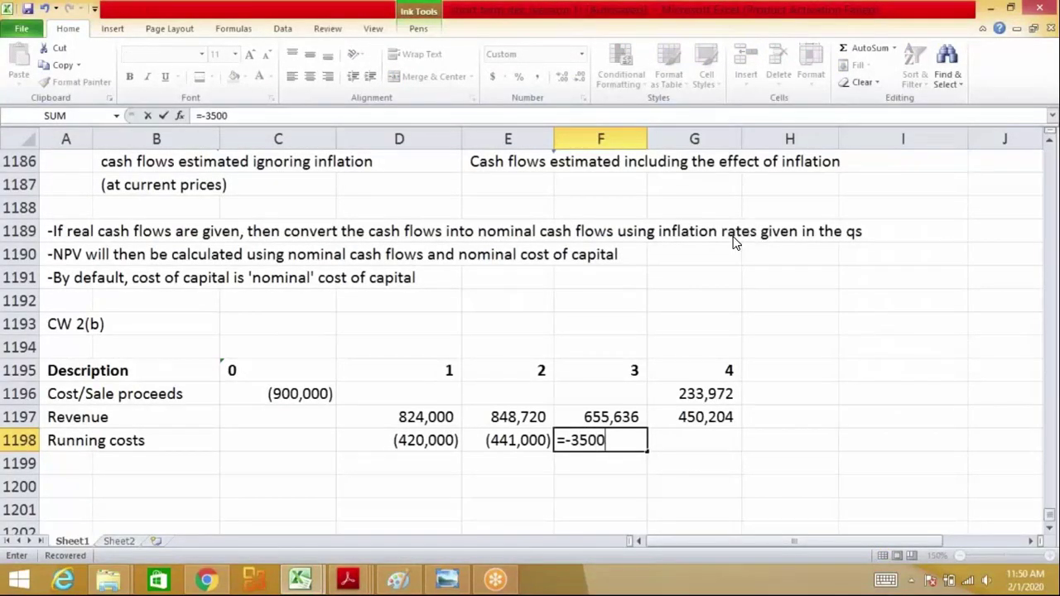
type("00*1.05*1.0")
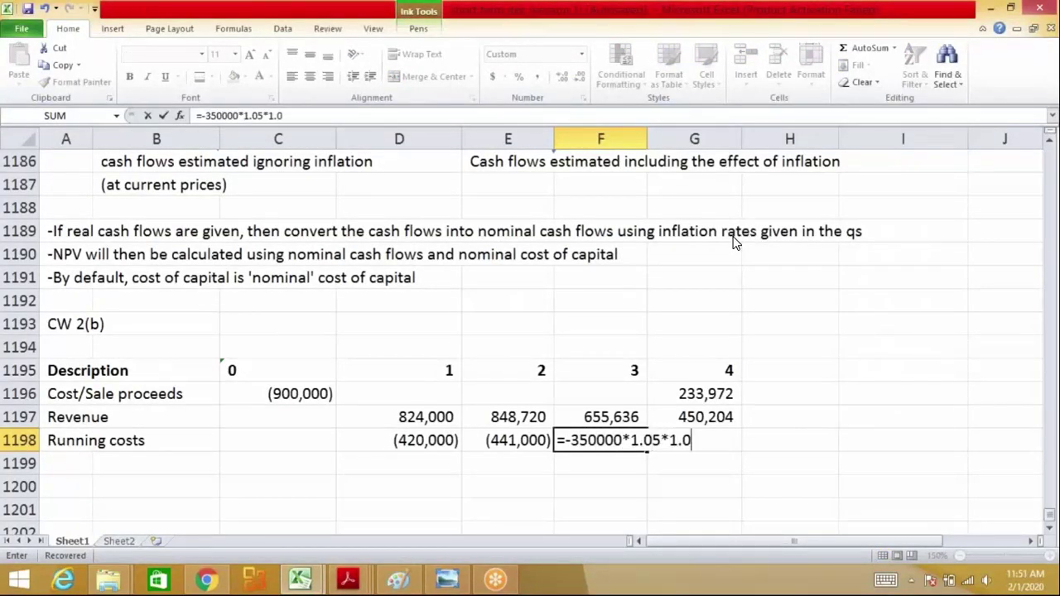
type("5*1.05")
key("Return")
- Check the year 4 running costs in the PDF and enter =-300000*1.05*1.05*1.05*1.05 in G1198
key("Up")
key("Right")
key("alt+Tab")
key("alt+Tab")
type("=-30000")
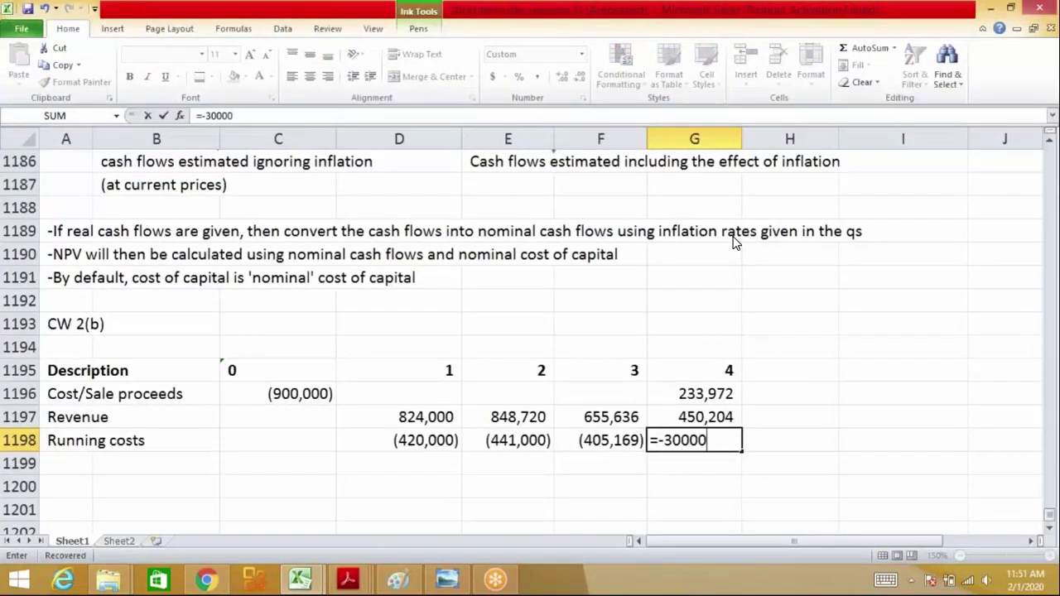
type("0*1.05*1.0")
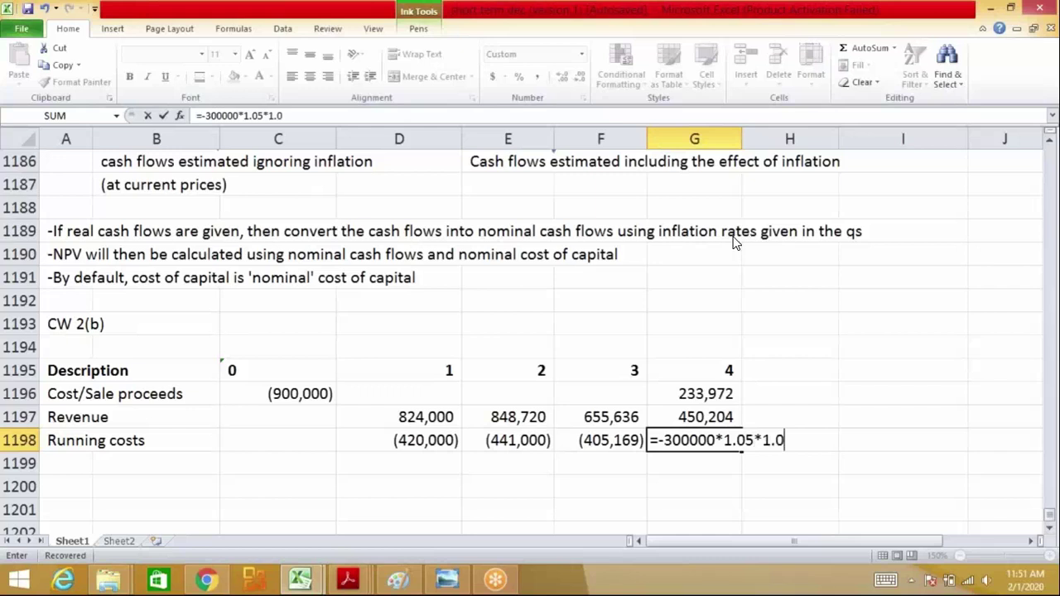
type("5*1.05*1.05")
key("Return")
key("Up")
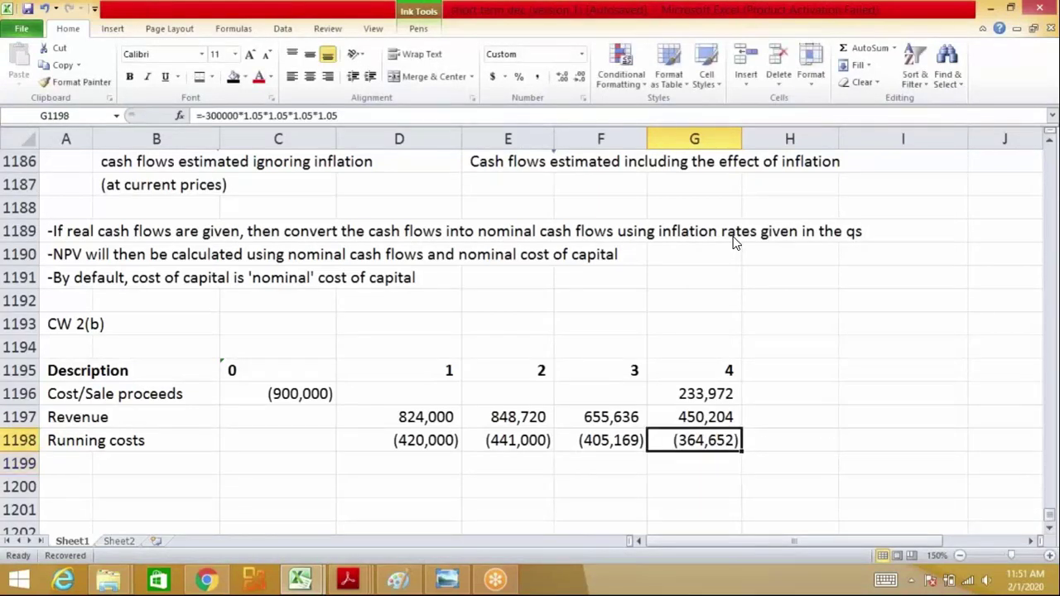
- Add a top and double bottom border to the totals row C1199:G1199 below the running costs
key("Down")
key("Left")
key("Left")
key("Left")
key("Left")
key("shift+Right")
key("shift+Right")
key("shift+Right")
key("shift+Right")
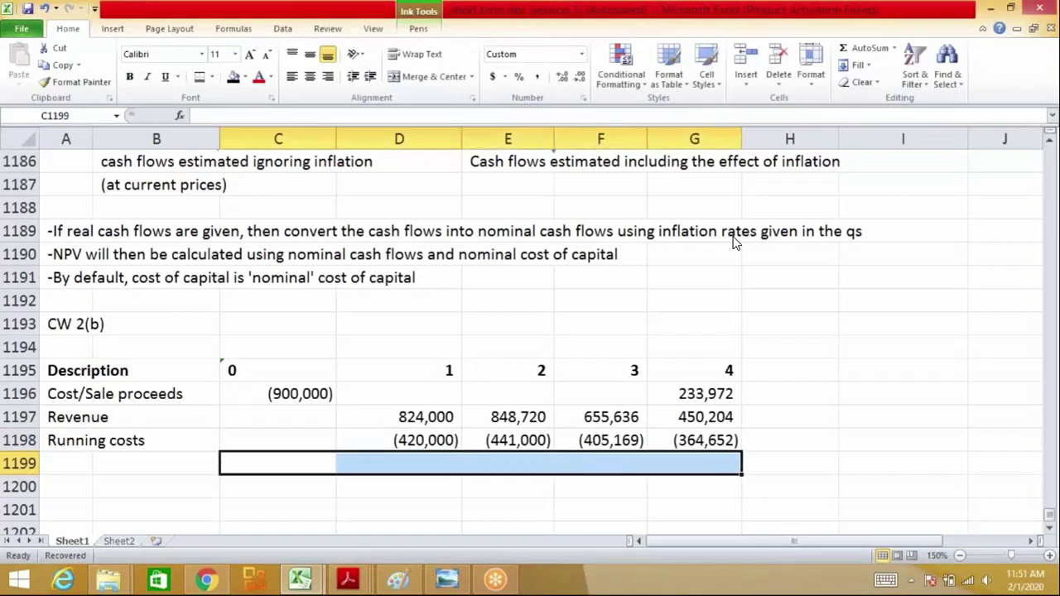
left_click(198, 77)
key("Down")
key("Up")
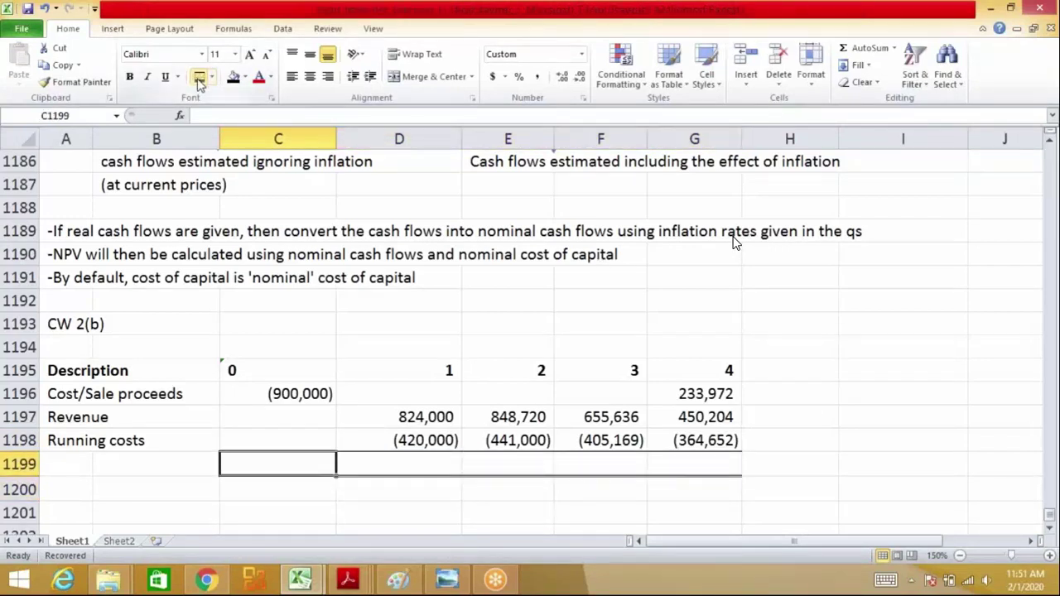
- AutoSum the net cash flows for years 0 and 1 in C1199 and D1199
key("alt+equal")
key("Return")
key("Right")
key("Up")
key("alt+equal")
key("Return")
key("Right")
key("Up")
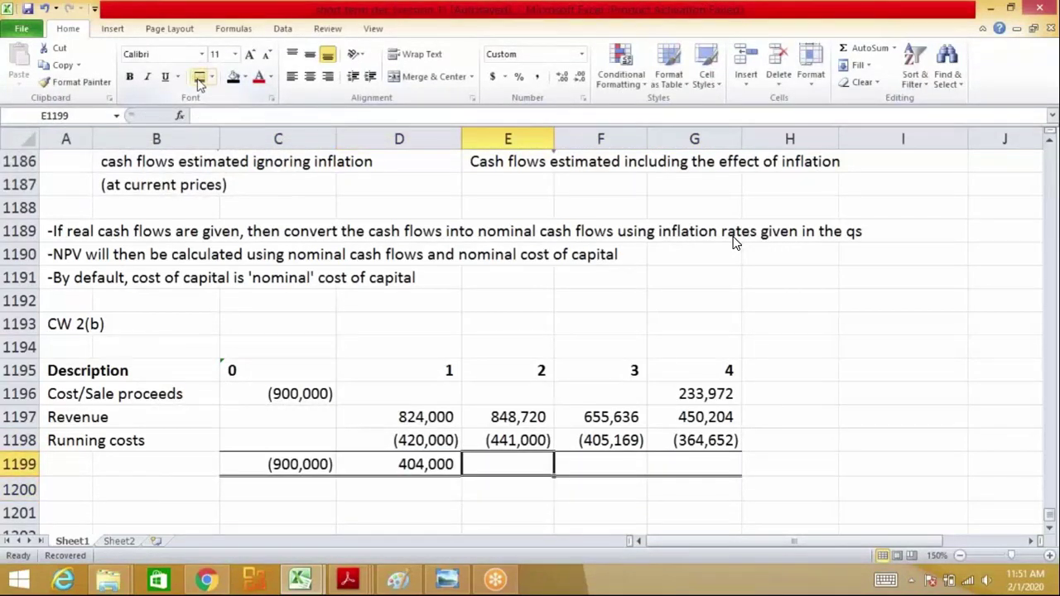
- AutoSum the net cash flows for years 2, 3 and 4 in E1199, F1199 and G1199
key("alt+equal")
key("Return")
key("Right")
key("Up")
key("alt+equal")
key("Return")
key("Right")
key("Up")
key("alt+equal")
key("Return")
key("Left")
key("Left")
key("Right")
key("Right")
key("Up")
key("alt+equal")
key("Return")
- Label the row below the net cash flows "DF @ 12%" in A1200 and go to its year 0 cell
key("Left")
key("Left")
key("Left")
key("Left")
key("Left")
key("Left")
key("Up")
key("Right")
key("Right")
key("Up")
key("shift+Right")
key("shift+Right")
key("shift+Right")
key("shift+Right")
left_click(198, 77)
key("Down")
key("Down")
key("Left")
key("Left")
key("Up")
type("DF @ 12%")
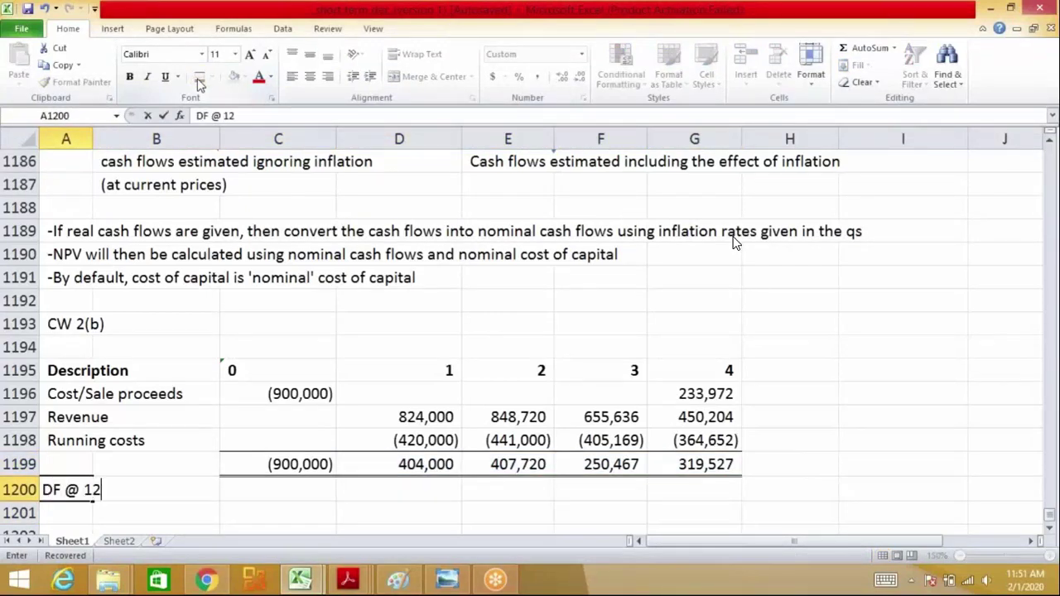
key("Return")
key("Up")
key("Right")
key("Right")
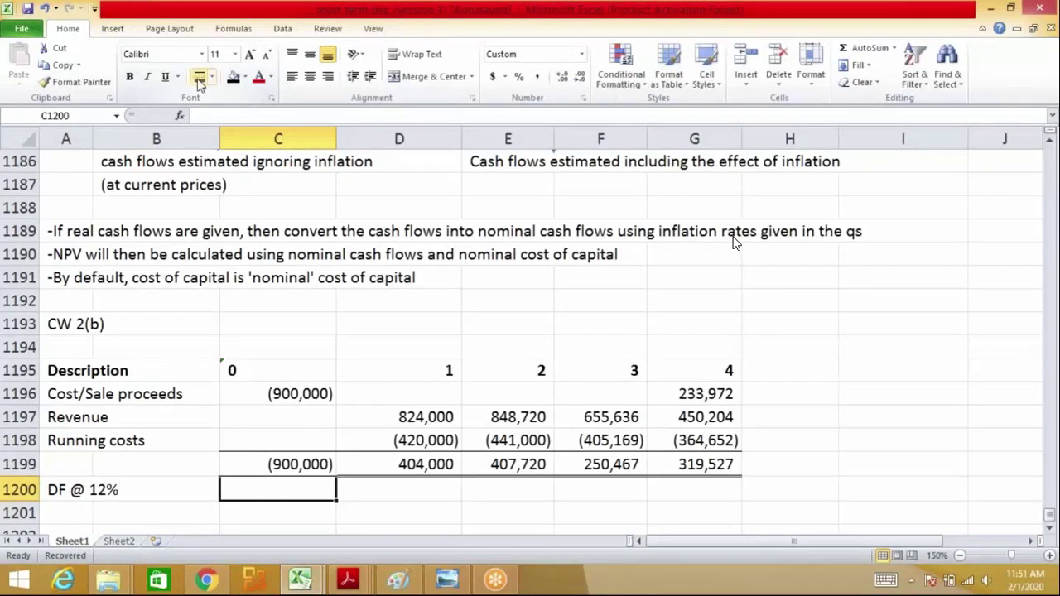
key("Down")
key("Down")
key("Down")
key("Down")
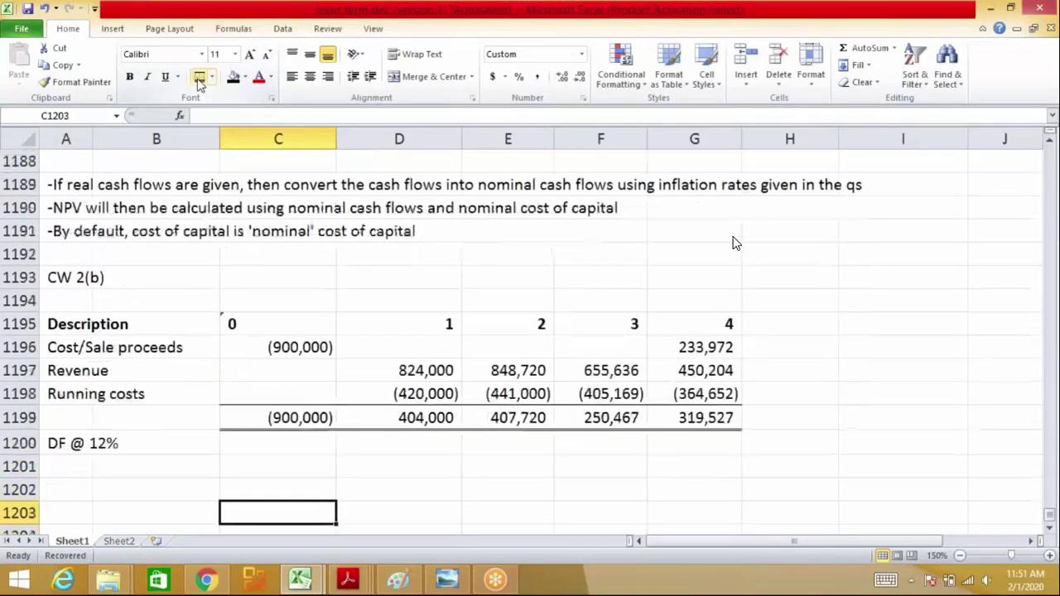
key("Up")
key("Up")
key("Up")
key("Up")
- Switch to the Time Value of Money PDF and look through the key points and Planet Manufacturing example following Class Work 2
key("alt+Tab")
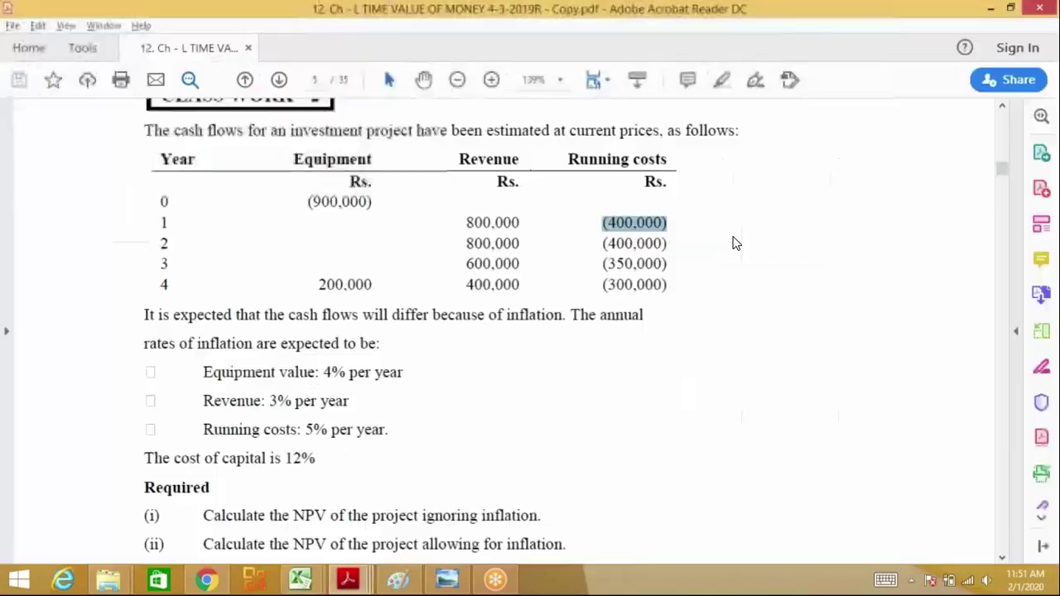
scroll(734, 243, "down", 5)
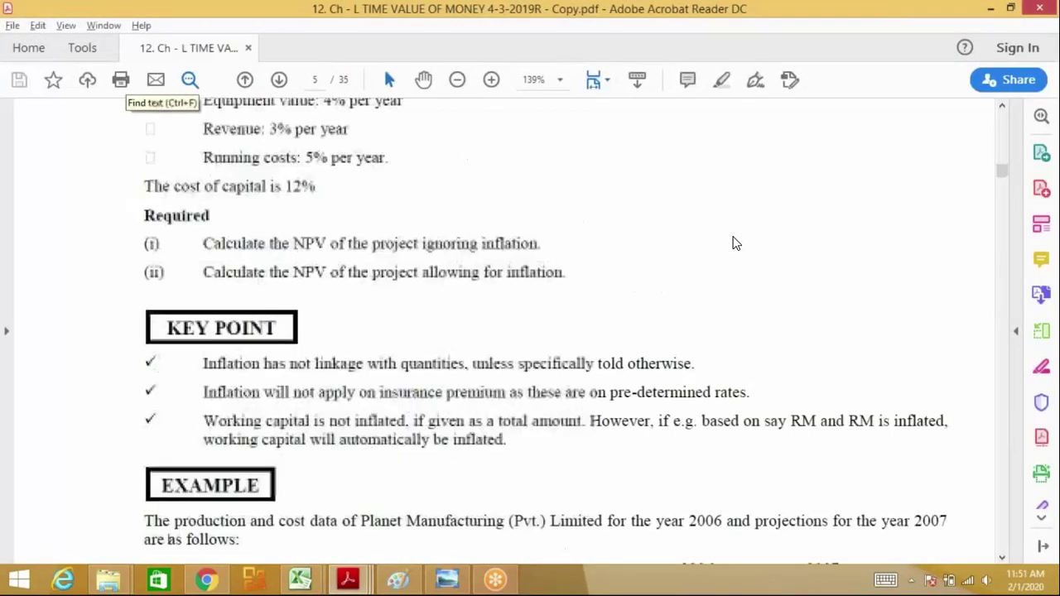
scroll(735, 242, "down", 2)
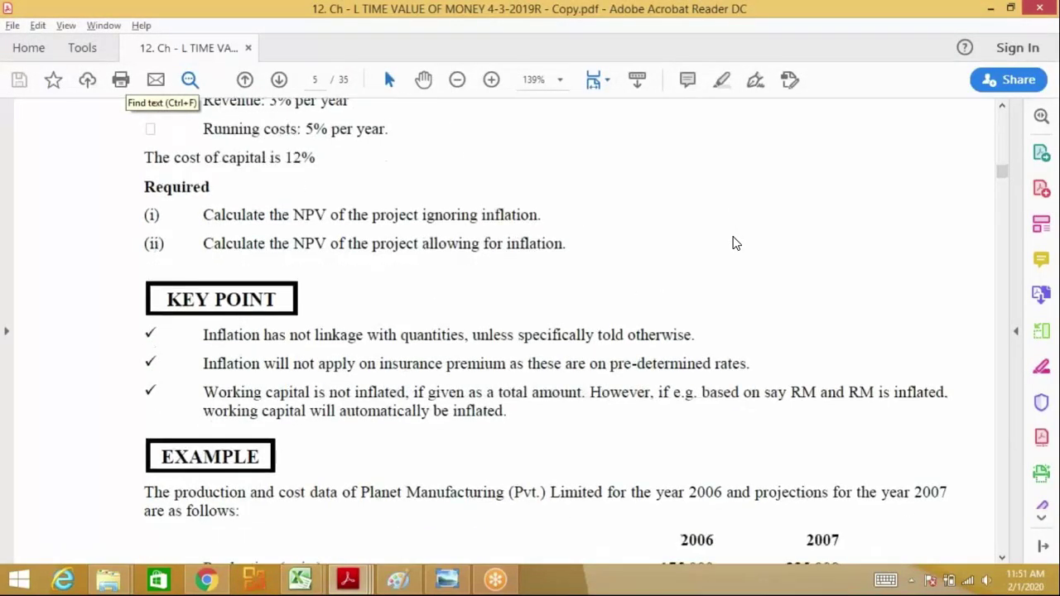
scroll(734, 243, "down", 15)
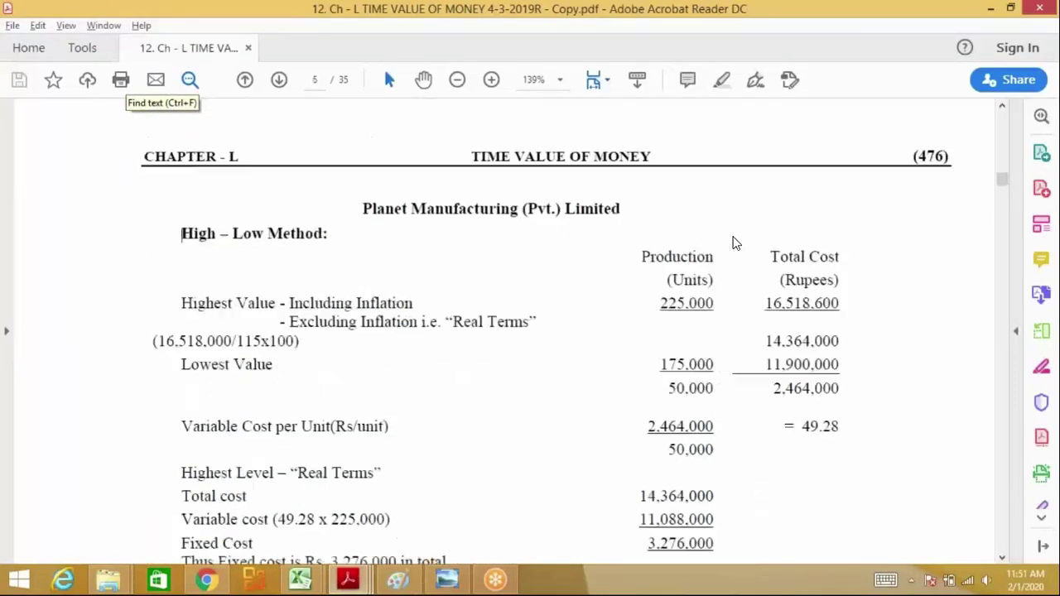